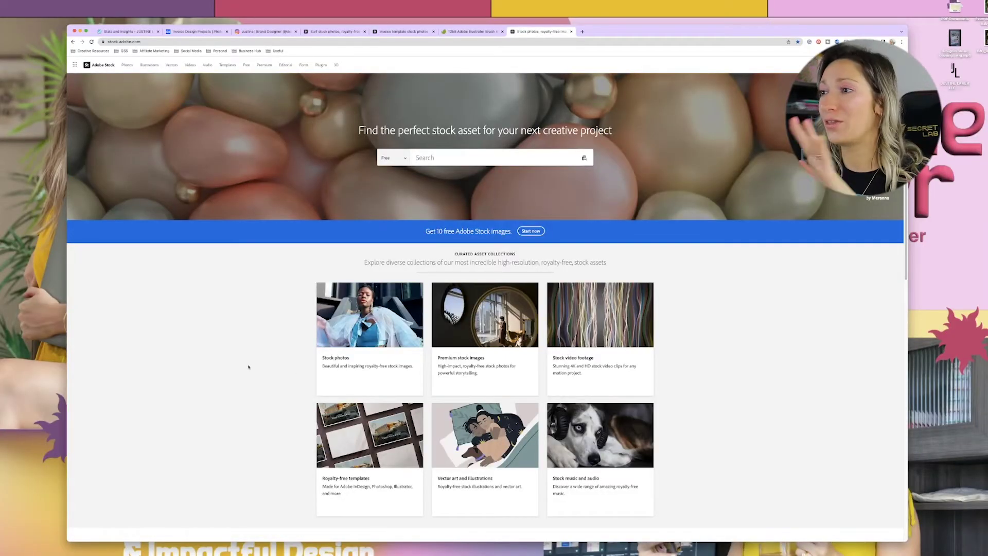
Search the free Adobe Stock collection for "surf board model"
{"action": "left_click", "coordinate": [154, 42]}
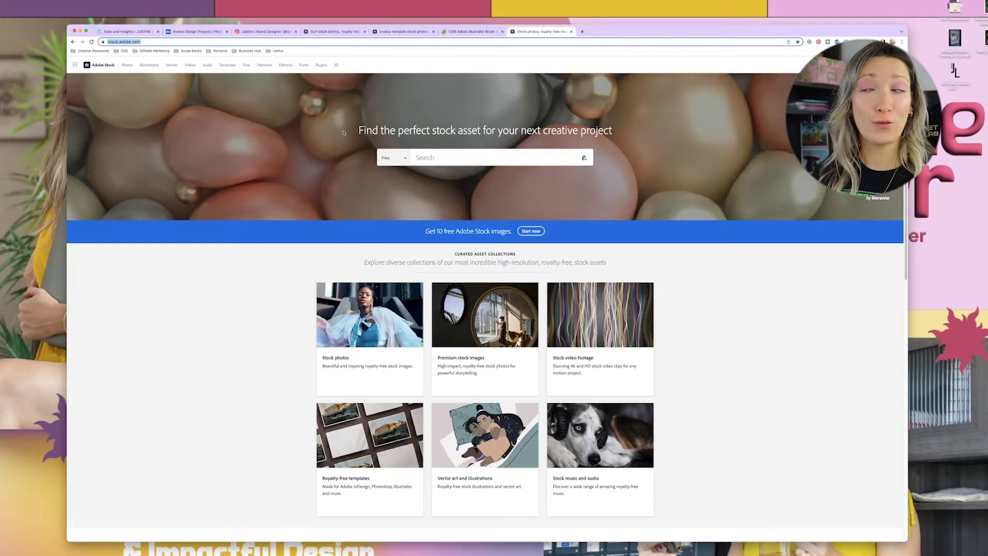
{"action": "left_click", "coordinate": [392, 158]}
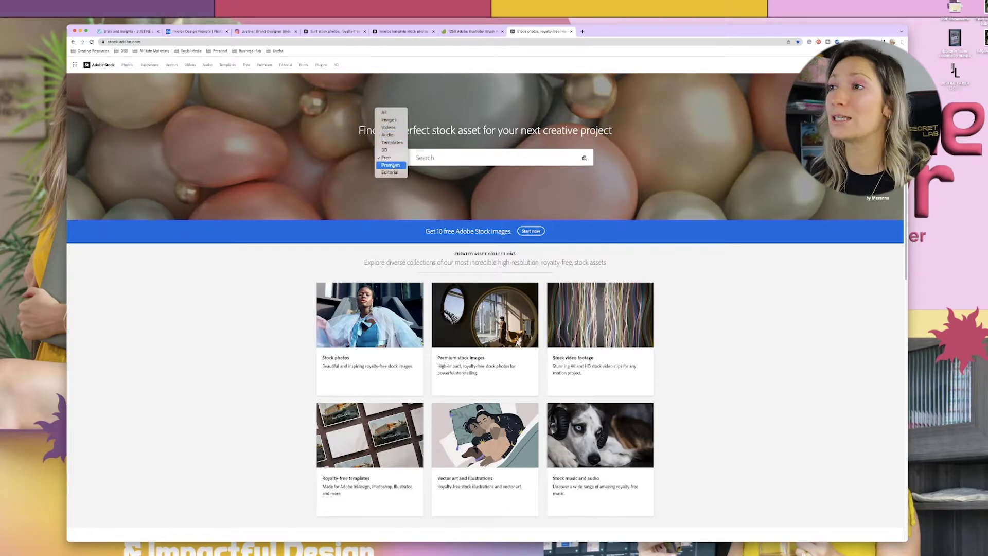
{"action": "left_click", "coordinate": [409, 161]}
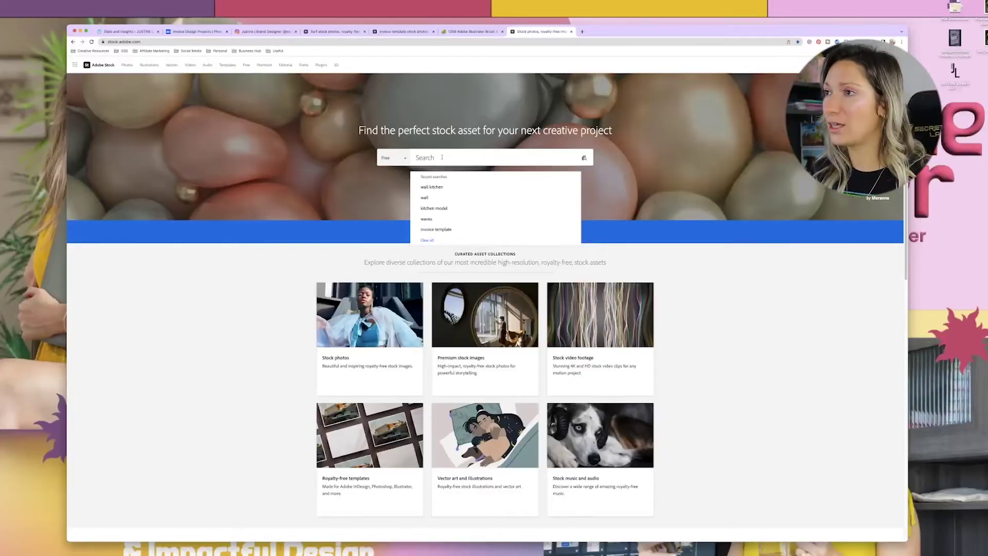
{"action": "type", "text": "sy"}
{"action": "key", "text": "BackSpace"}
{"action": "type", "text": "urf board model"}
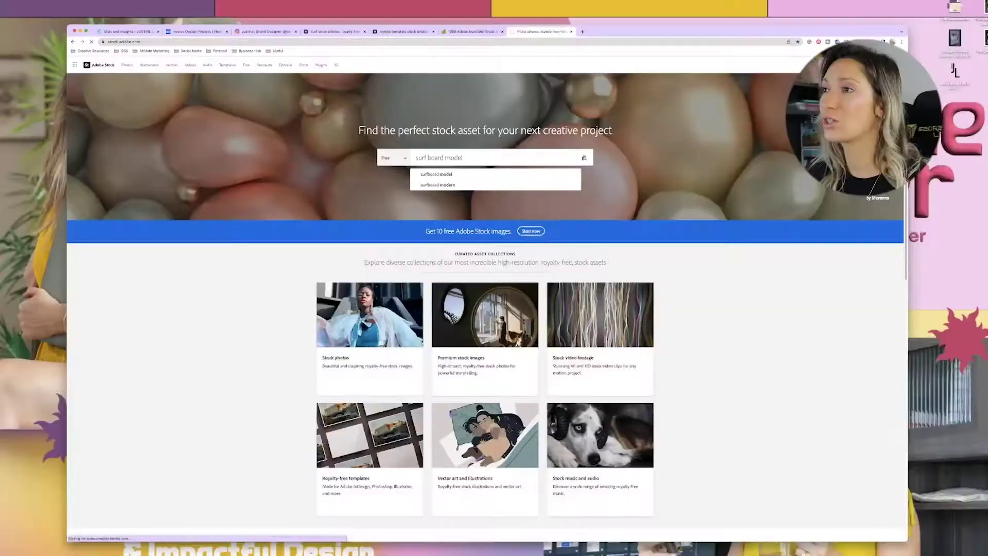
{"action": "key", "text": "Return"}
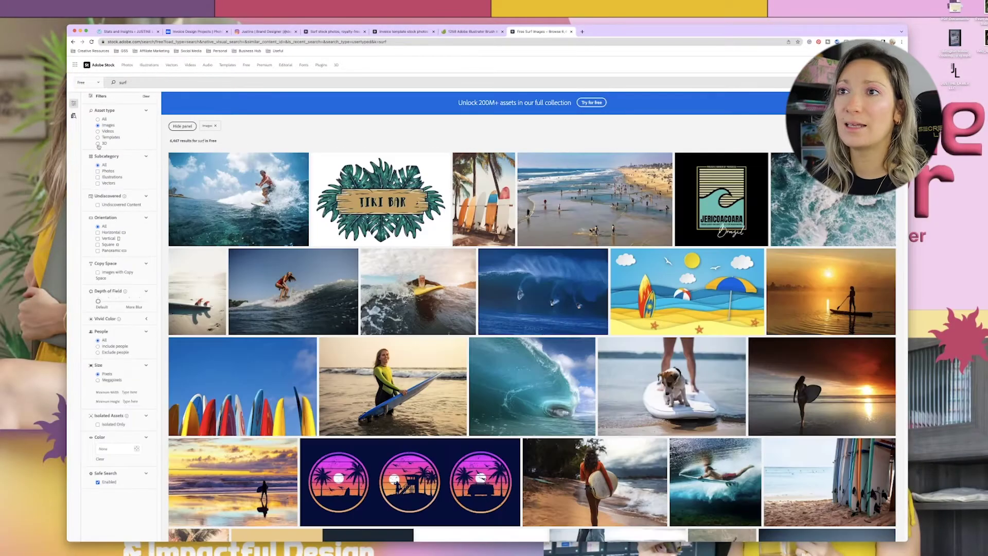
Filter the free surf results to 3D assets and preview the short surfboard and long surfboard models
{"action": "left_click", "coordinate": [98, 143]}
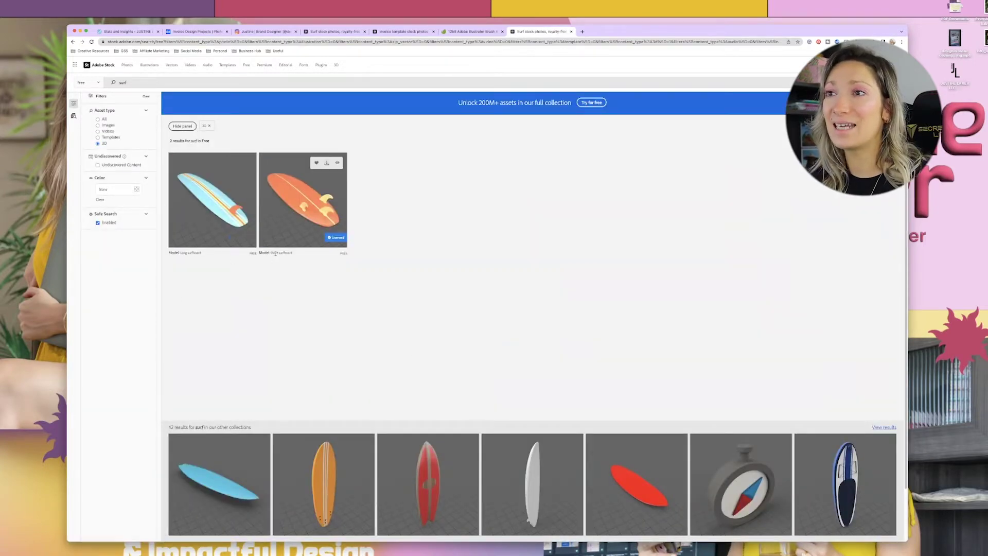
{"action": "left_click", "coordinate": [303, 216]}
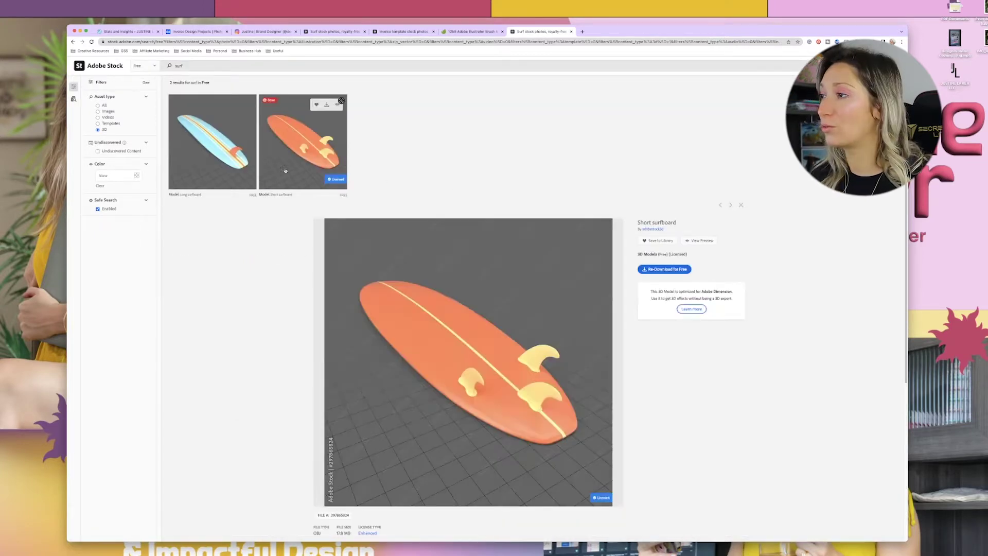
{"action": "left_click", "coordinate": [190, 122]}
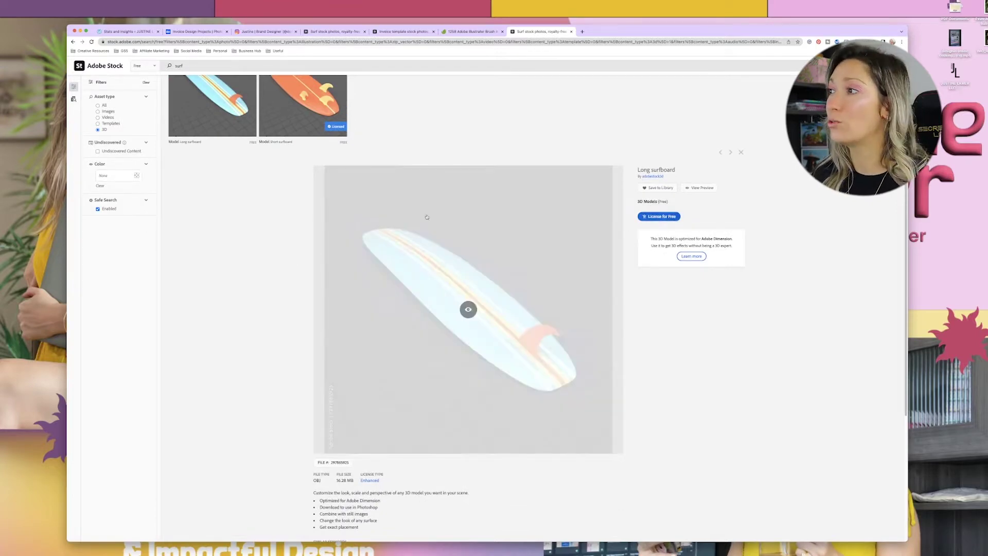
{"action": "left_click", "coordinate": [470, 310]}
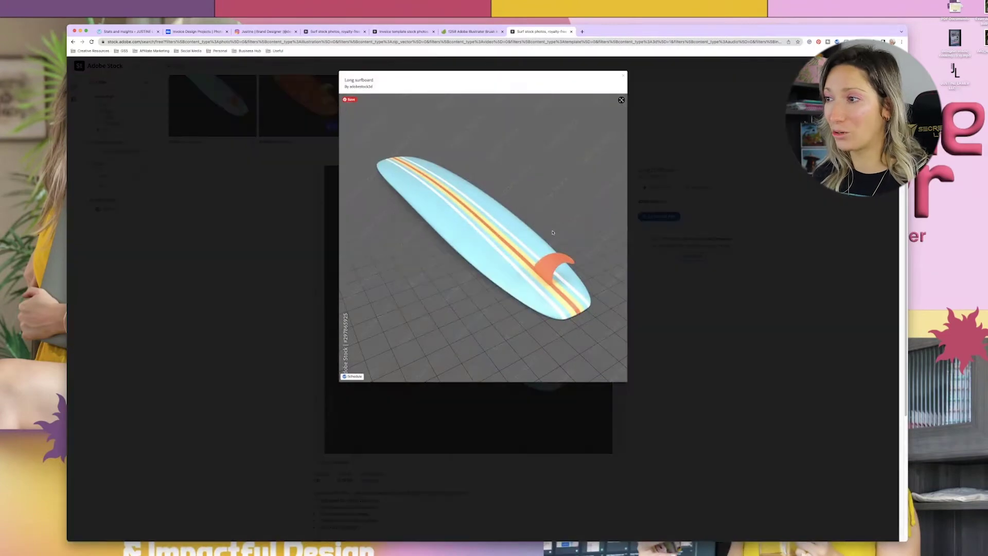
{"action": "left_click", "coordinate": [466, 414]}
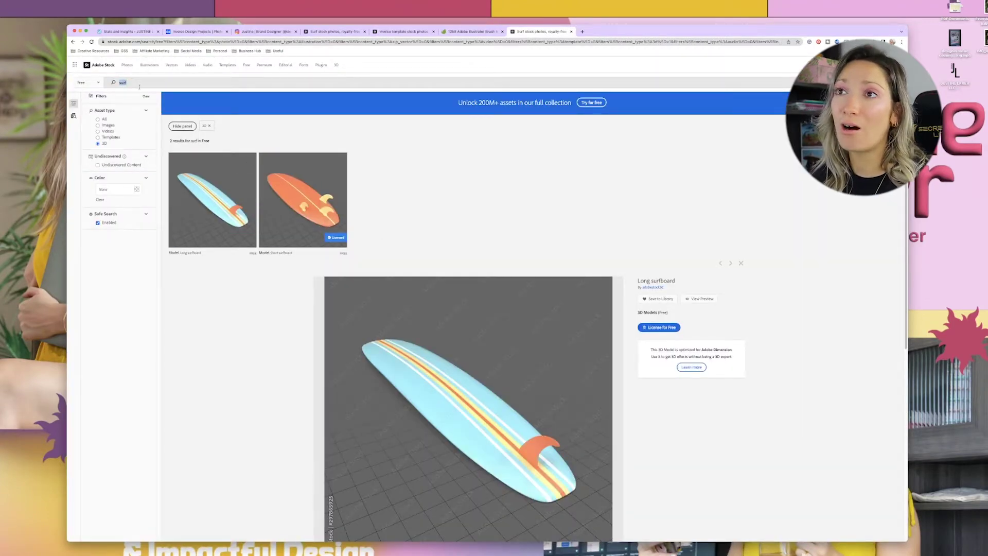
Search the free collection for "surf beach" and limit the asset type to images
{"action": "left_click", "coordinate": [139, 82]}
{"action": "type", "text": "beach"}
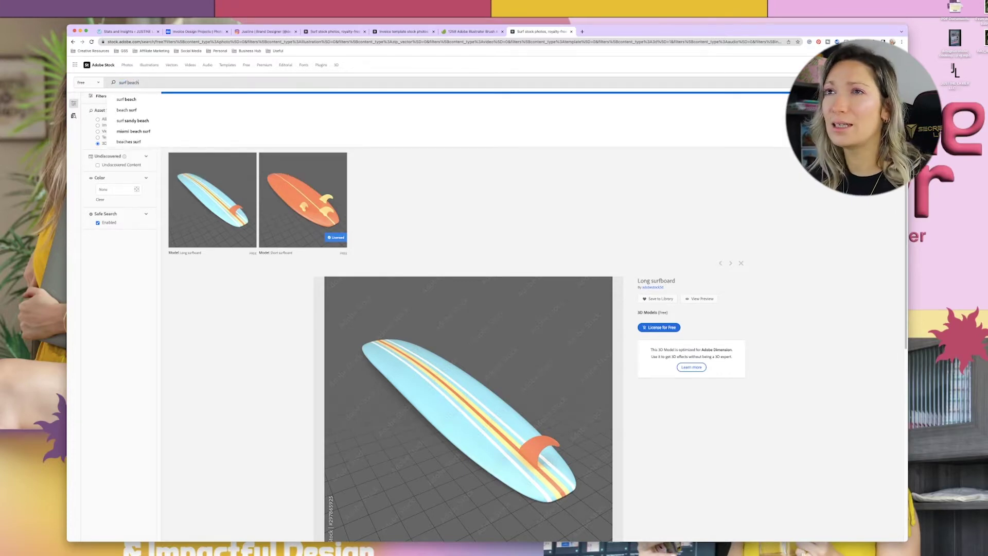
{"action": "key", "text": "Return"}
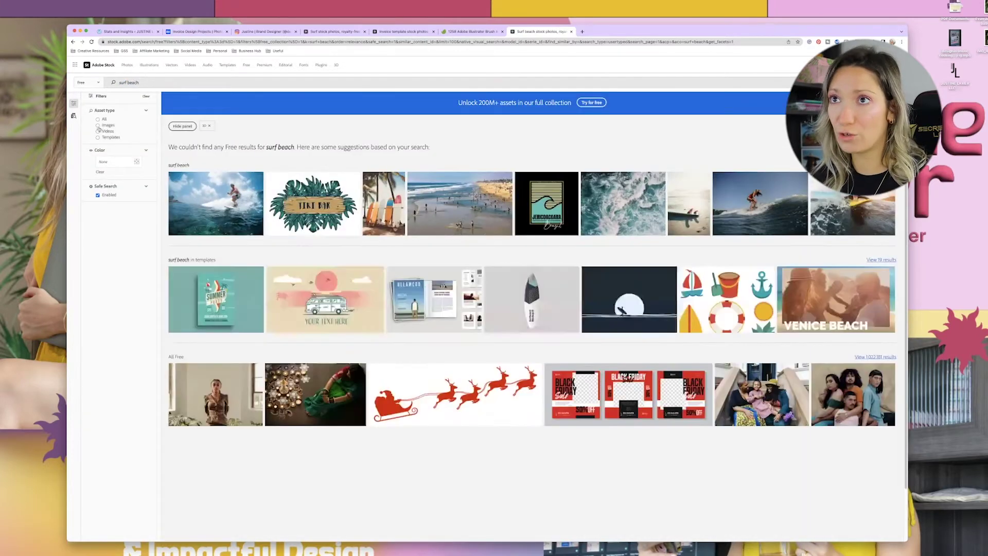
{"action": "left_click", "coordinate": [97, 126]}
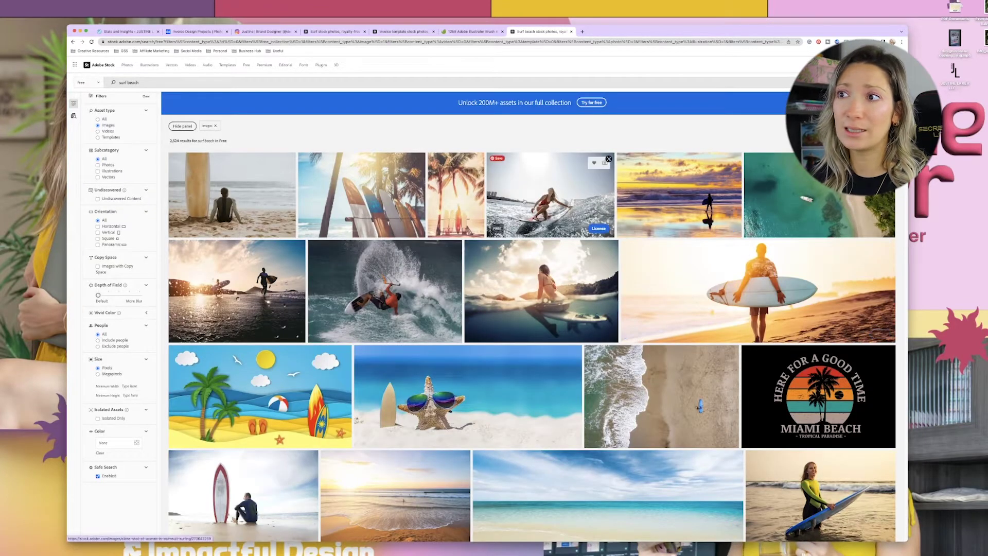
Find the photo of three colorful surfboards standing on a sandy beach and open its details
{"action": "scroll", "coordinate": [559, 364], "scroll_direction": "down", "scroll_amount": 1}
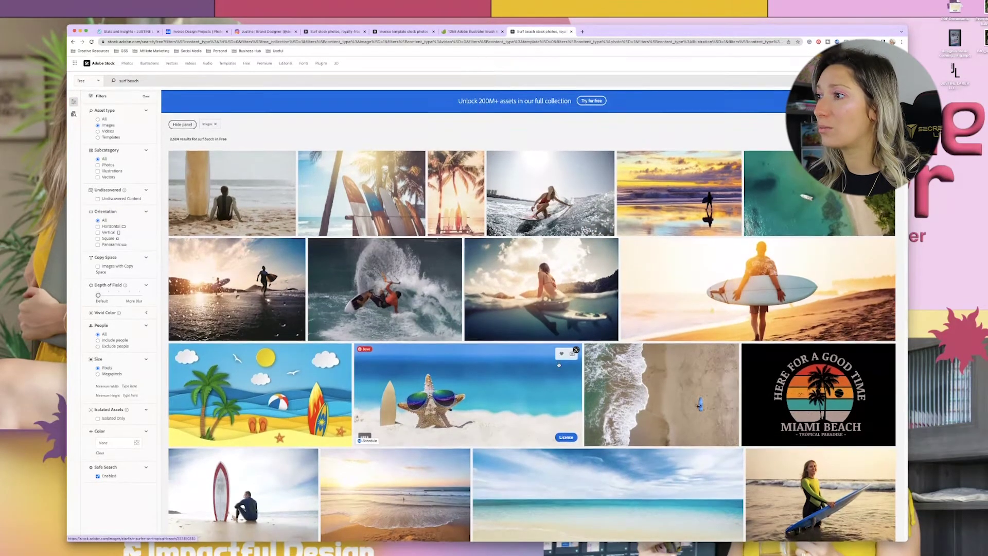
{"action": "scroll", "coordinate": [559, 364], "scroll_direction": "down", "scroll_amount": 8}
{"action": "scroll", "coordinate": [563, 363], "scroll_direction": "down", "scroll_amount": 10}
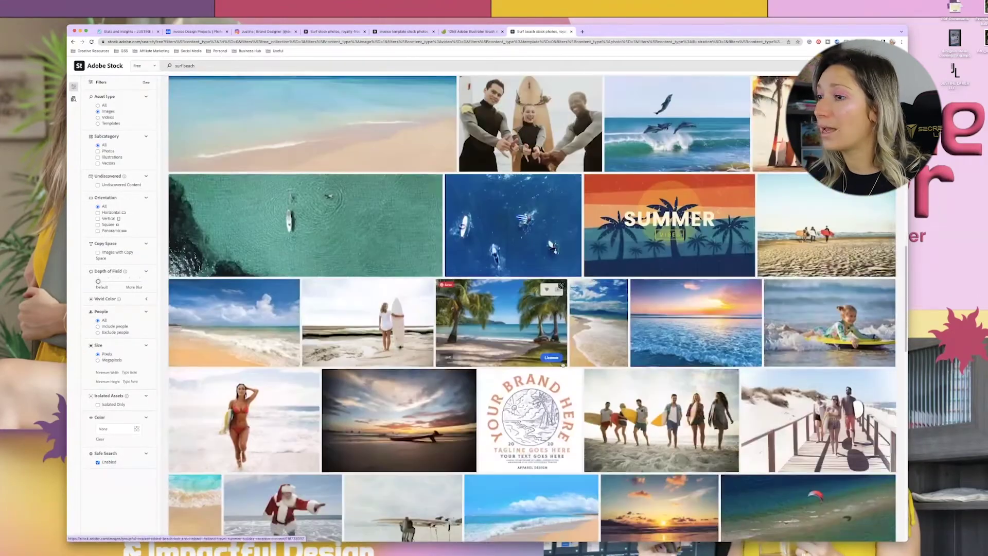
{"action": "scroll", "coordinate": [563, 364], "scroll_direction": "down", "scroll_amount": 7}
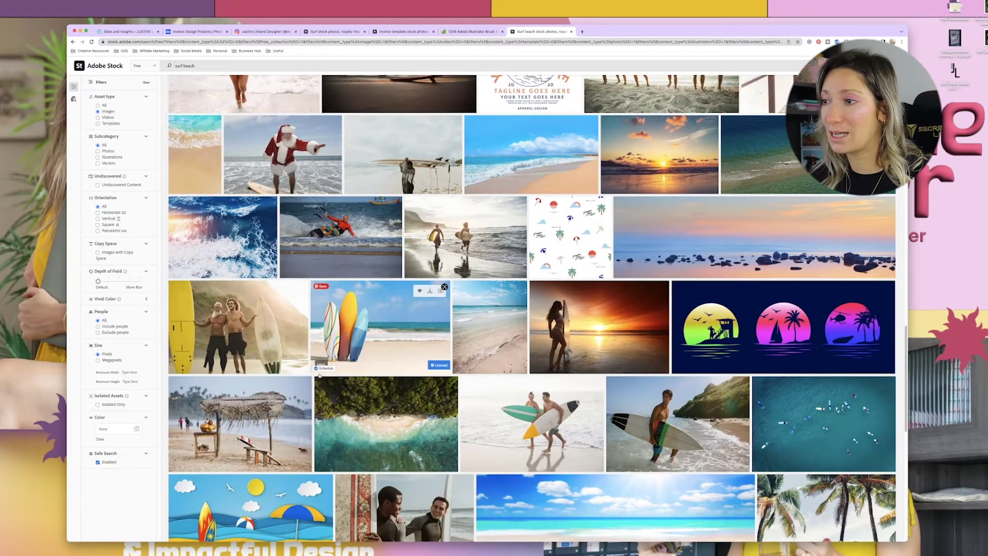
{"action": "left_click", "coordinate": [371, 344]}
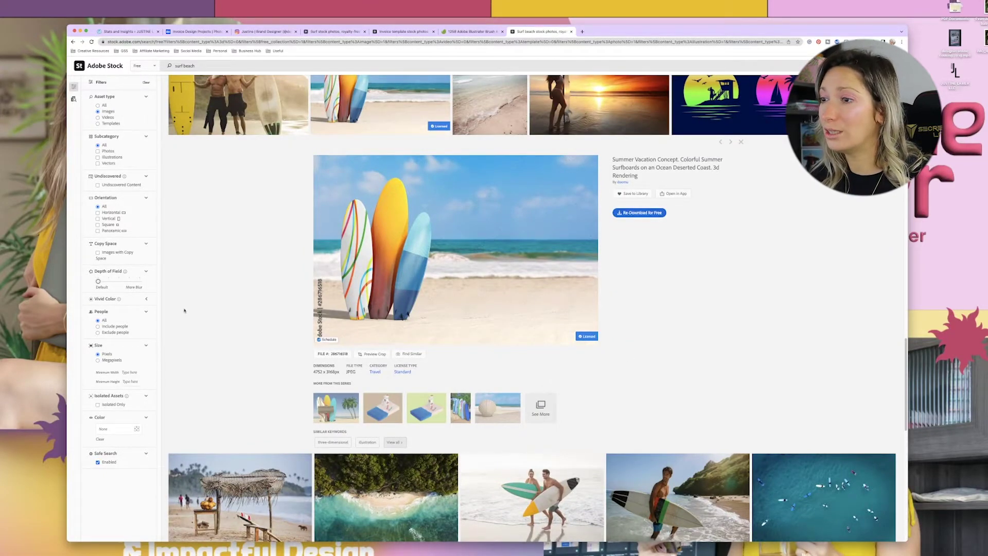
Search the free images for "waves" and look for the hand-drawn teal wave illustration
{"action": "scroll", "coordinate": [184, 310], "scroll_direction": "up", "scroll_amount": 20}
{"action": "scroll", "coordinate": [135, 127], "scroll_direction": "up", "scroll_amount": 2}
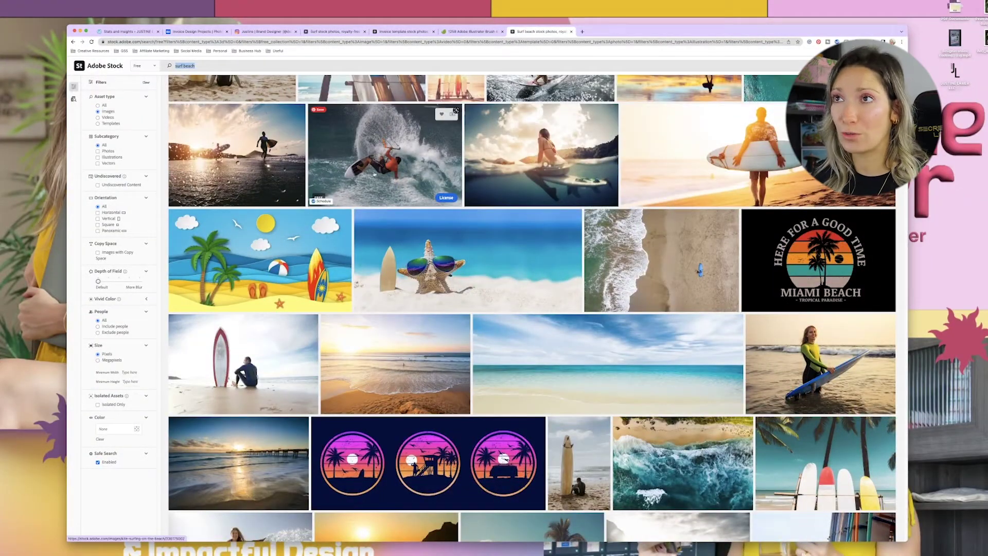
{"action": "type", "text": "waves"}
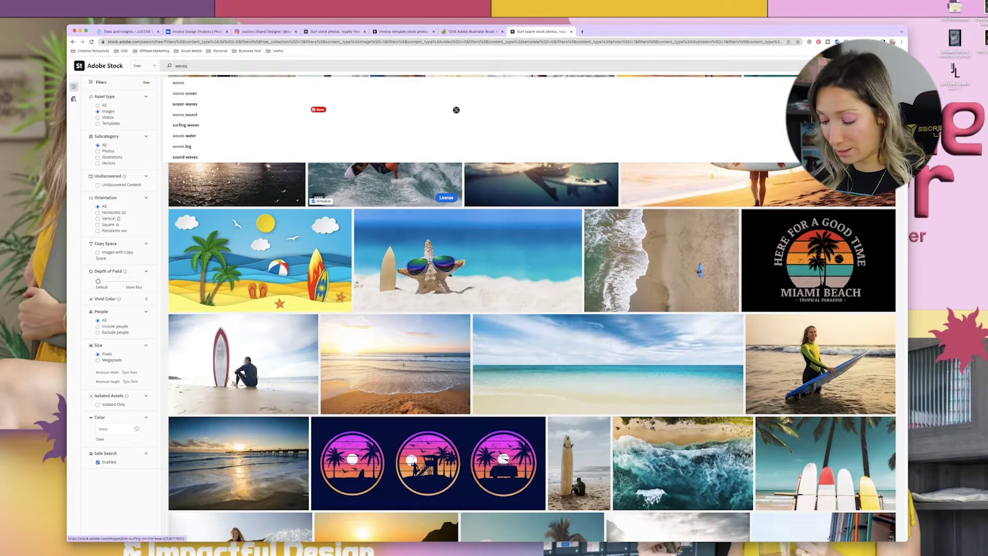
{"action": "key", "text": "Return"}
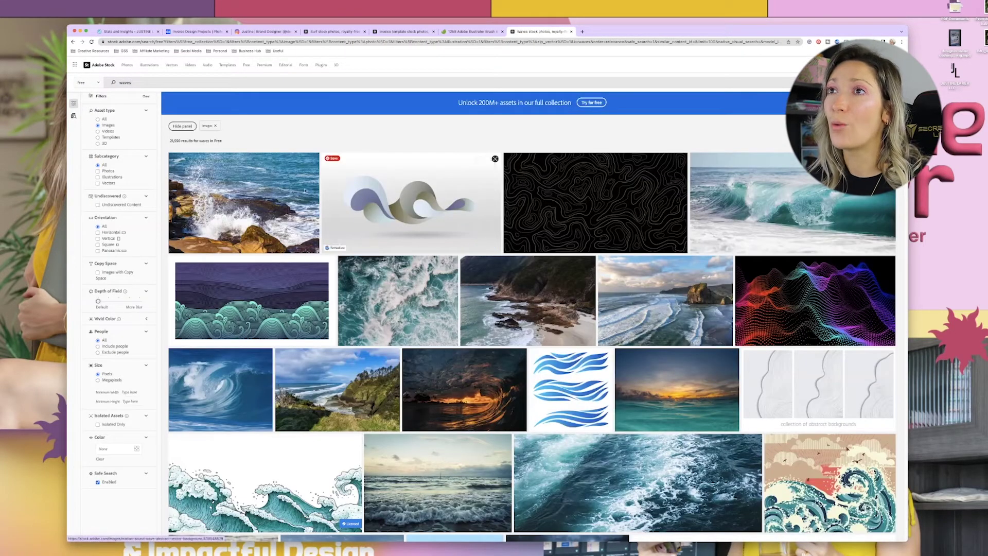
{"action": "scroll", "coordinate": [179, 238], "scroll_direction": "down", "scroll_amount": 3}
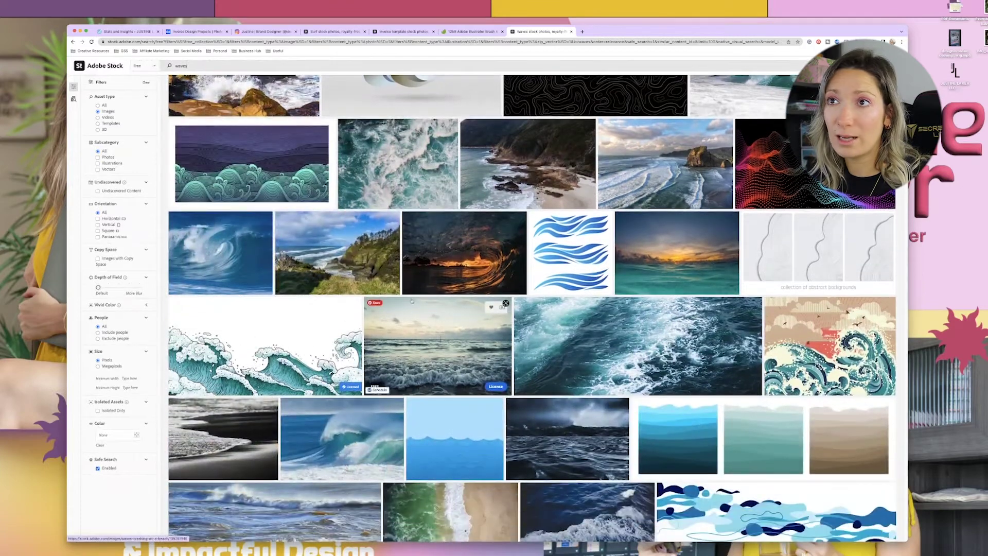
{"action": "scroll", "coordinate": [258, 334], "scroll_direction": "down", "scroll_amount": 5}
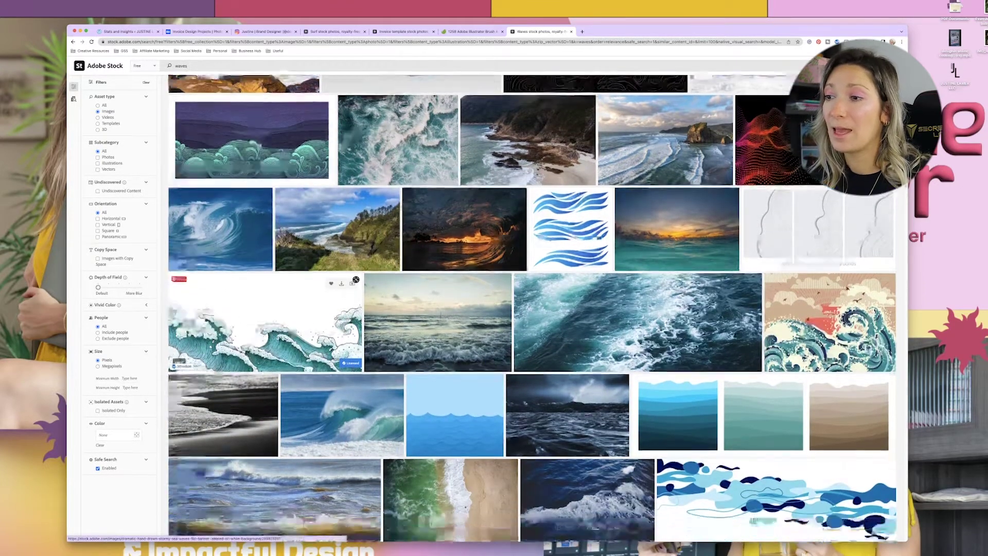
{"action": "left_click", "coordinate": [265, 107]}
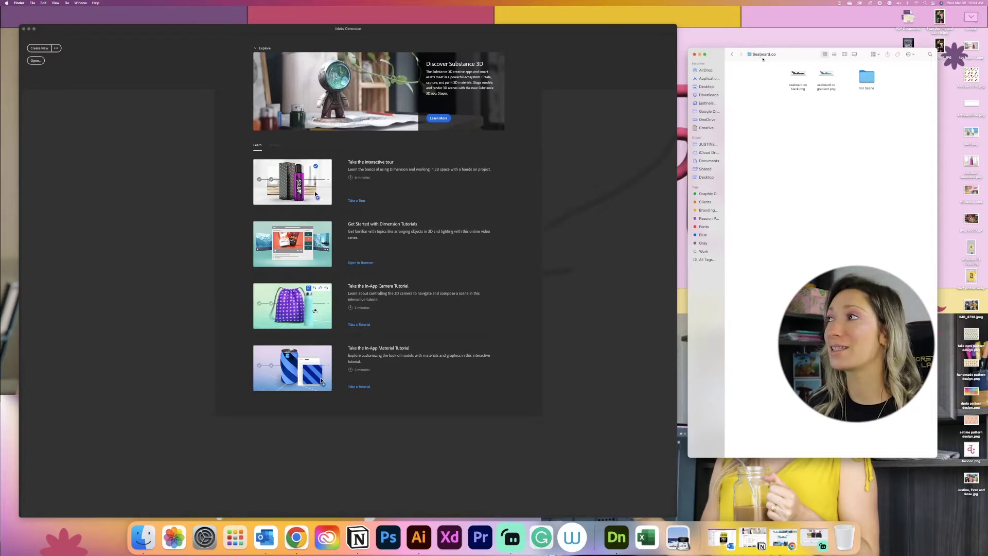
Preview the black and gradient SeaBoard logo PNG files in the Seaboard.co folder
{"action": "left_click", "coordinate": [800, 76]}
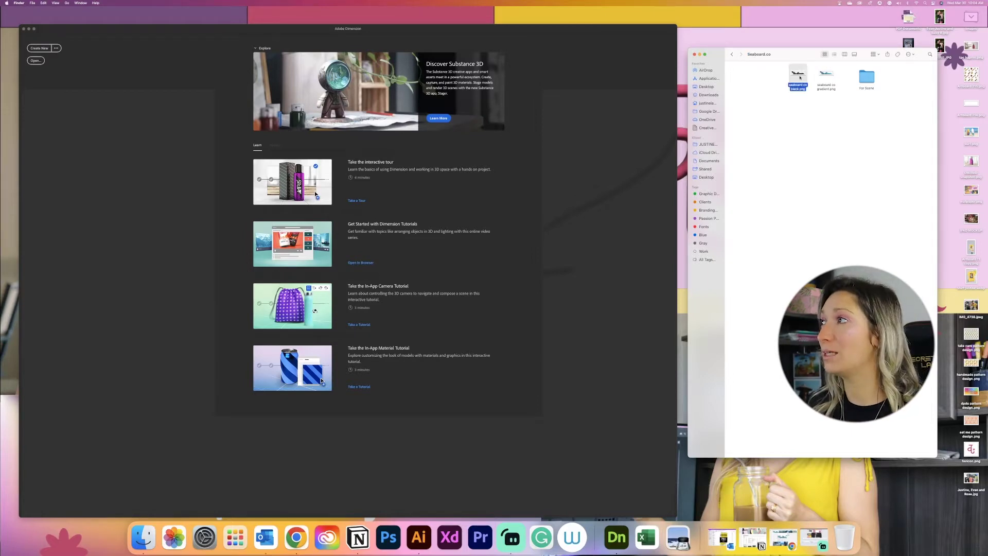
{"action": "key", "text": "space"}
{"action": "key", "text": "space"}
{"action": "left_click", "coordinate": [827, 73]}
{"action": "key", "text": "space"}
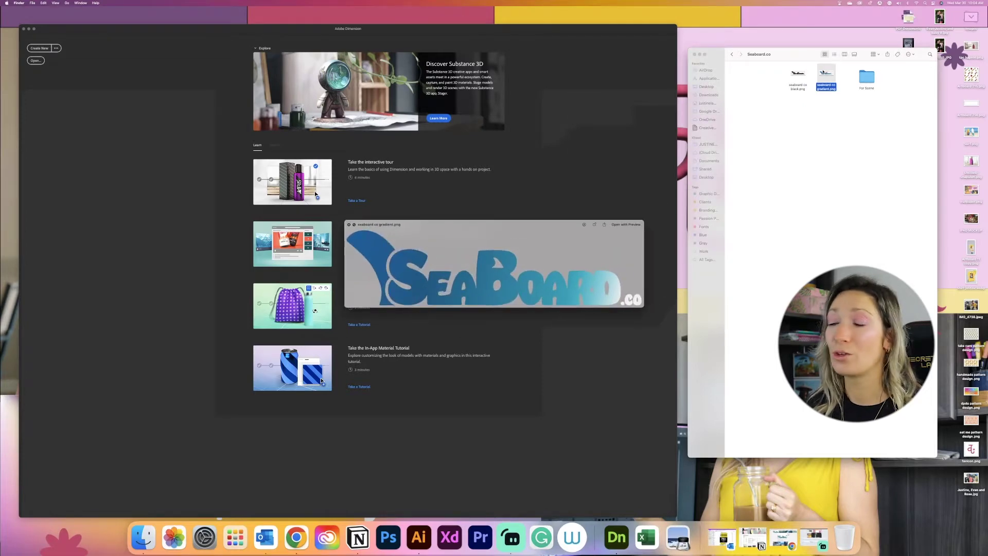
{"action": "key", "text": "space"}
Open the For Scene folder and check the contents of its surf board model subfolder
{"action": "key", "text": "Right"}
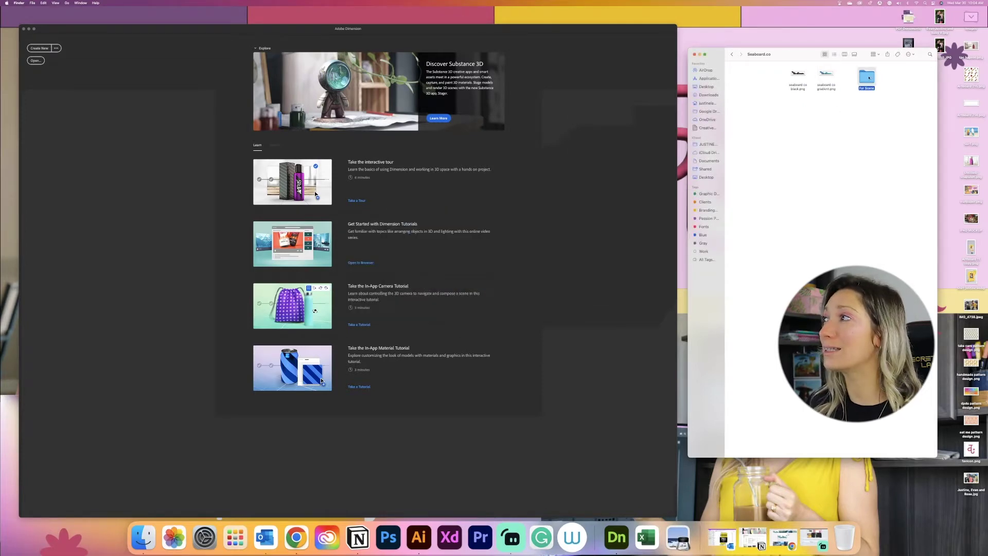
{"action": "key", "text": "super+Down"}
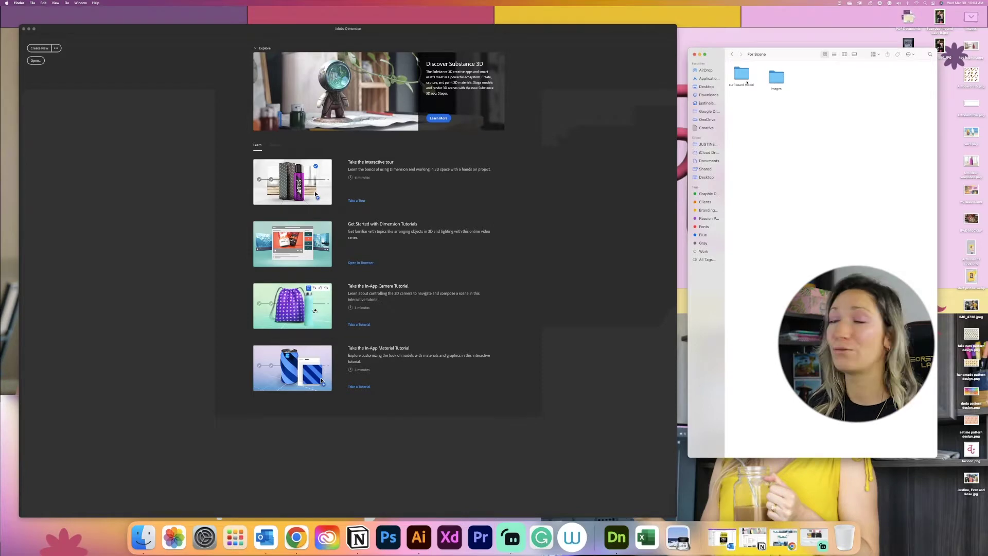
{"action": "double_click", "coordinate": [743, 76]}
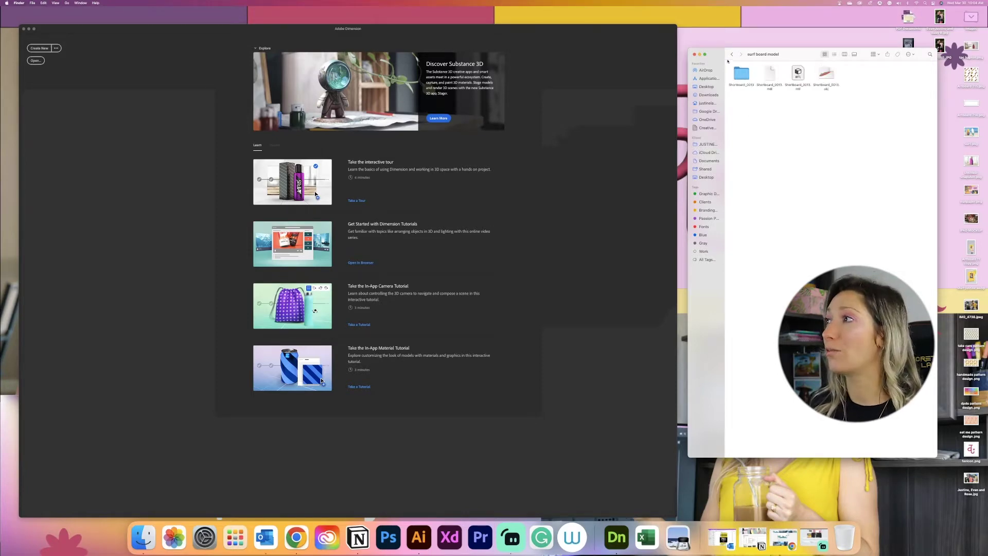
{"action": "left_click", "coordinate": [732, 54]}
Preview both stock pictures in the images subfolder and return to the Seaboard.co folder
{"action": "double_click", "coordinate": [771, 74]}
{"action": "left_click", "coordinate": [742, 76]}
{"action": "key", "text": "space"}
{"action": "key", "text": "space"}
{"action": "left_click", "coordinate": [772, 74]}
{"action": "key", "text": "space"}
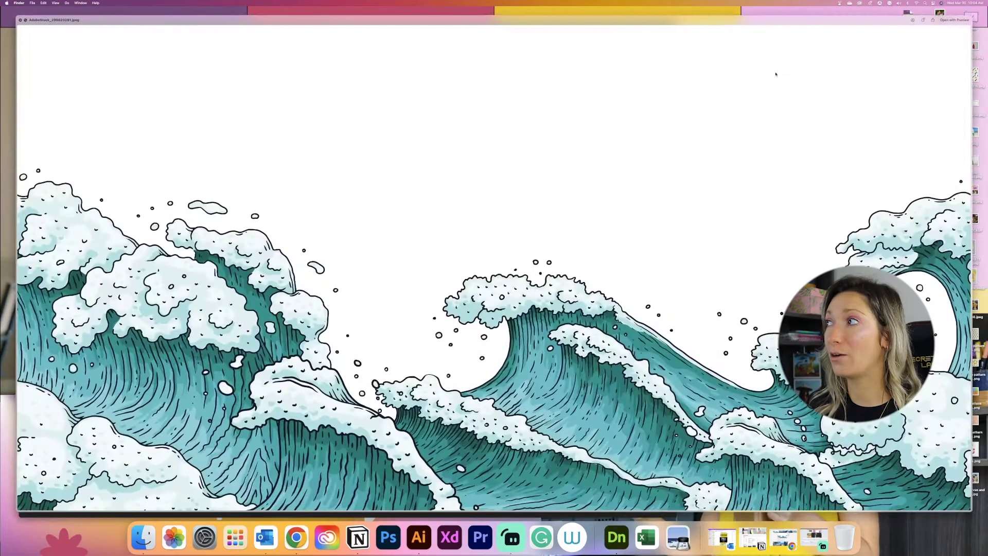
{"action": "key", "text": "space"}
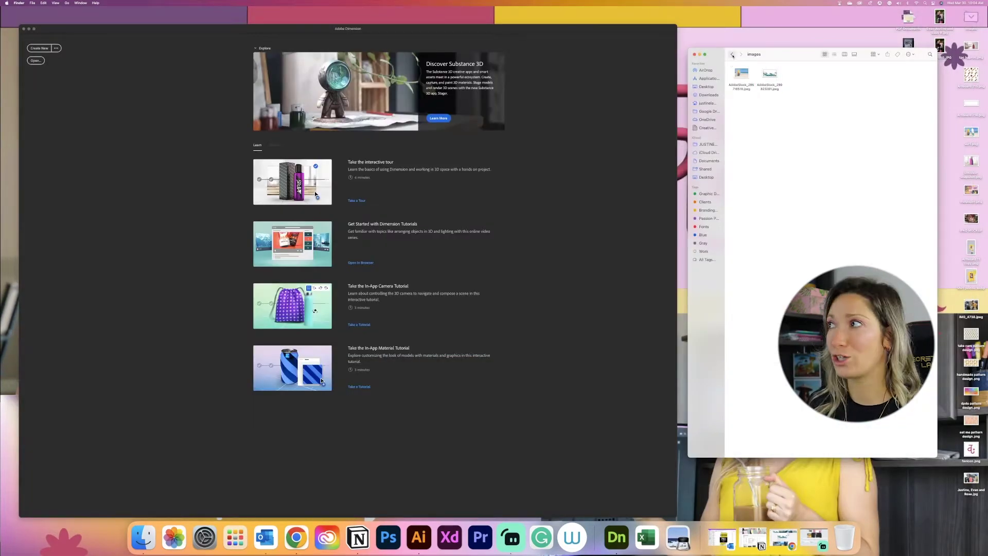
{"action": "left_click", "coordinate": [732, 55]}
{"action": "left_click", "coordinate": [733, 54]}
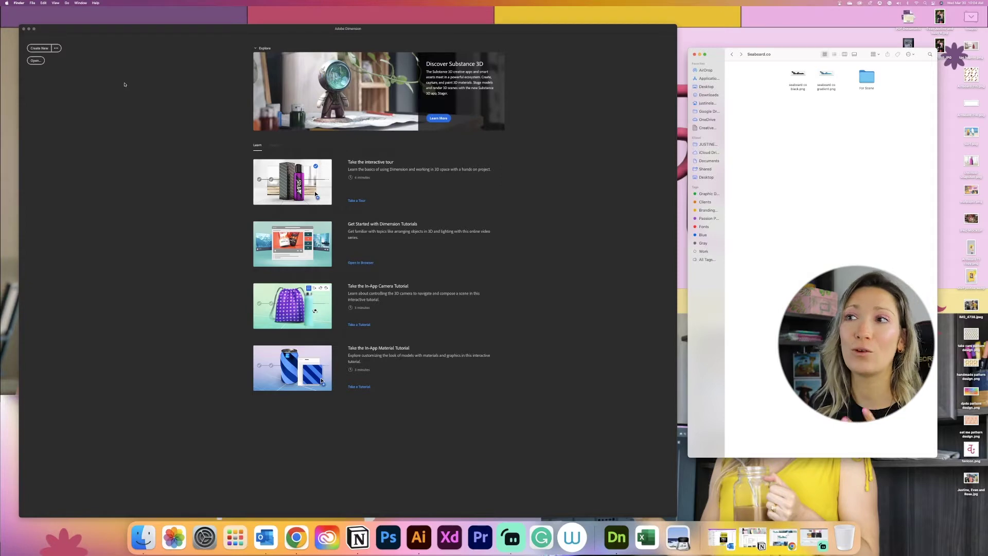
Create a new Adobe Dimension document and slightly change the camera view of its empty scene
{"action": "left_click", "coordinate": [38, 48]}
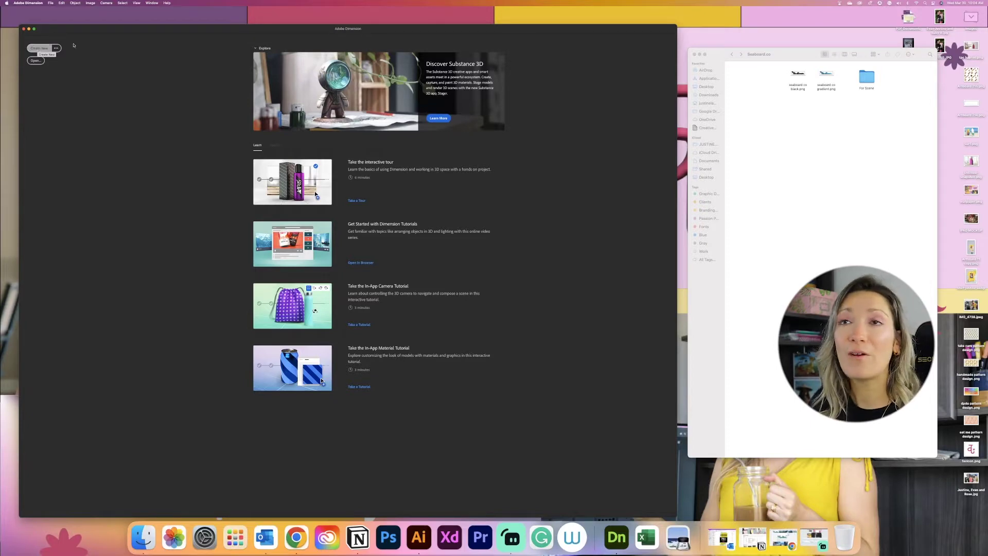
{"action": "left_click", "coordinate": [45, 48]}
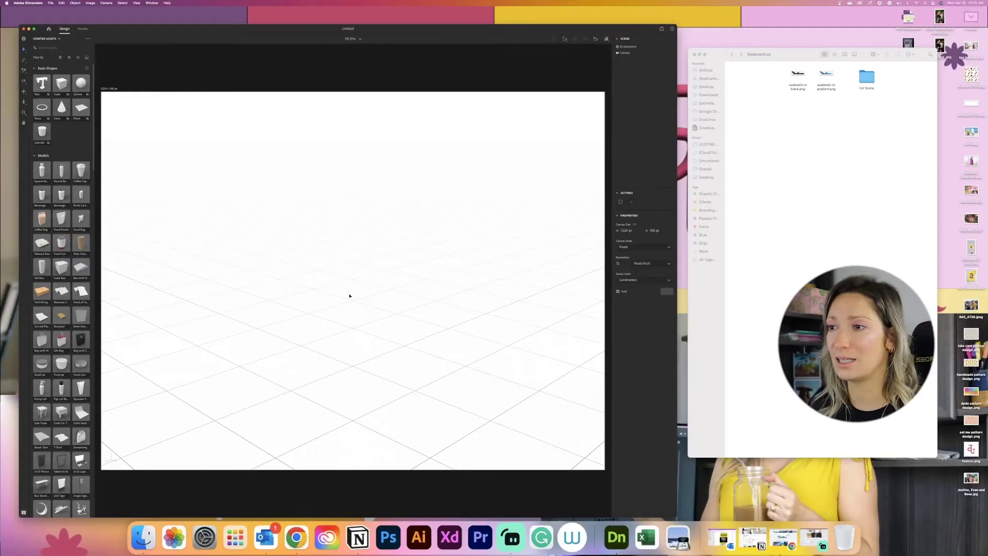
{"action": "mouse_move", "coordinate": [350, 296]}
{"action": "left_mouse_down"}
{"action": "mouse_move", "coordinate": [362, 268]}
{"action": "mouse_move", "coordinate": [366, 283]}
{"action": "mouse_move", "coordinate": [344, 323]}
{"action": "mouse_move", "coordinate": [332, 307]}
{"action": "mouse_move", "coordinate": [350, 289]}
{"action": "left_mouse_up"}
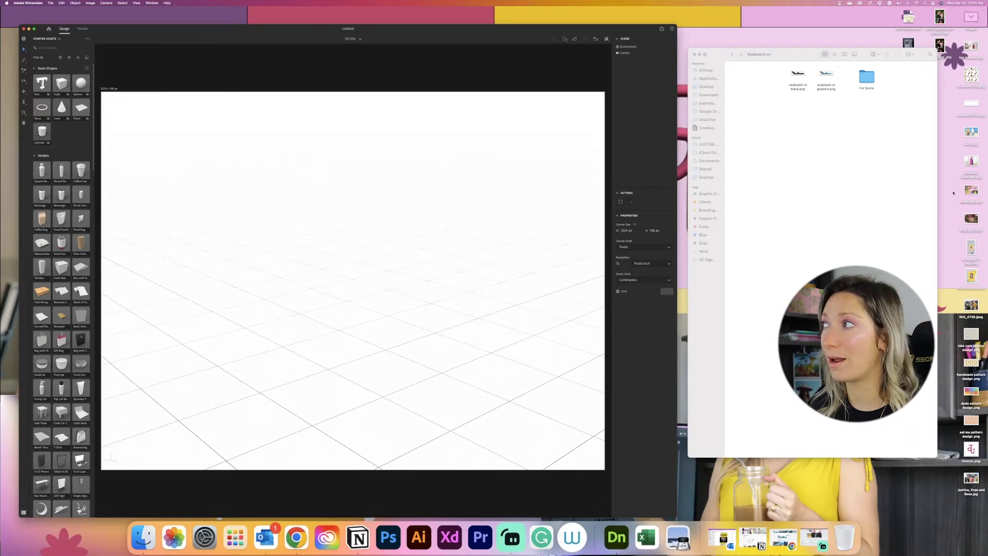
Place the surfboard model from the surf board model folder in the scene, scaled down to about 0.3 and standing upright on its tail
{"action": "double_click", "coordinate": [867, 77]}
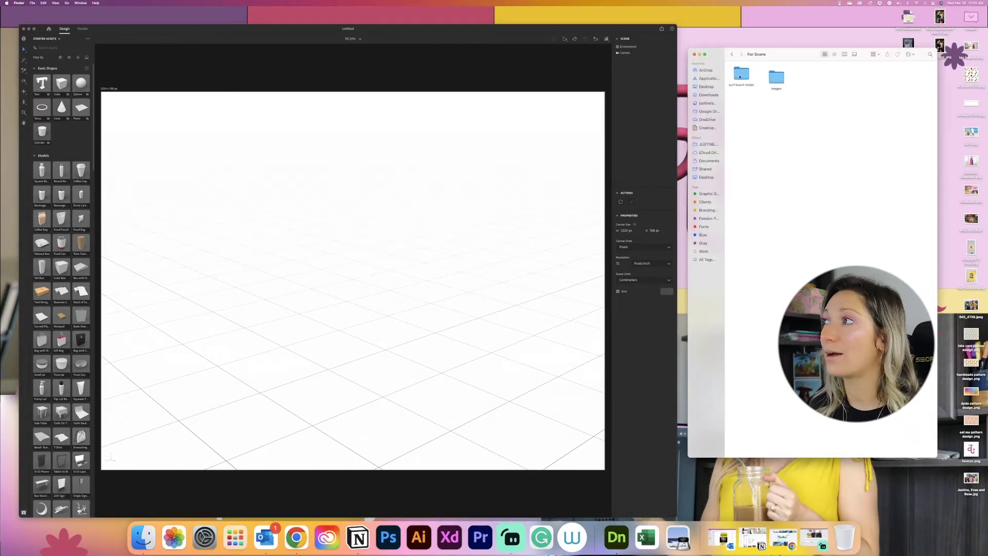
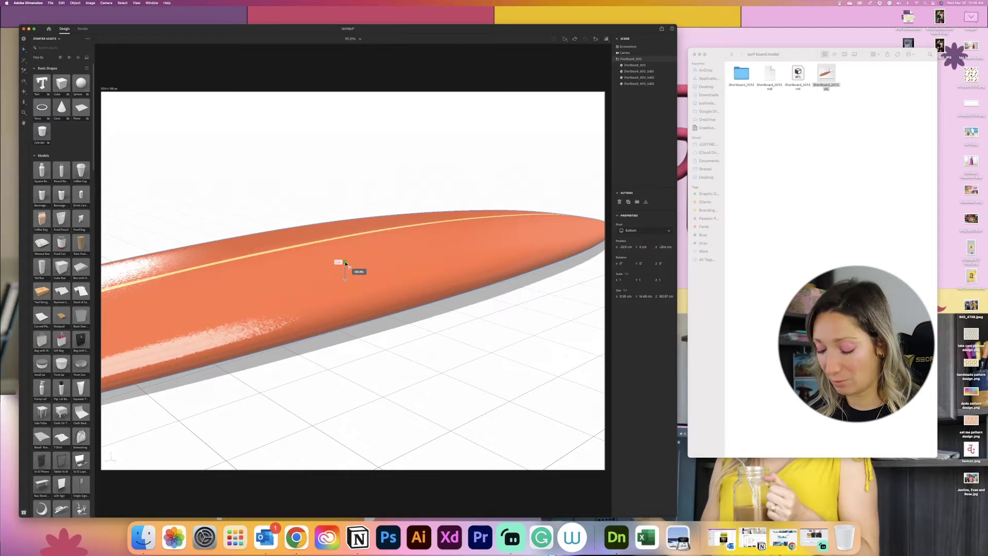
{"action": "left_click_drag", "start_coordinate": [346, 263], "coordinate": [349, 278]}
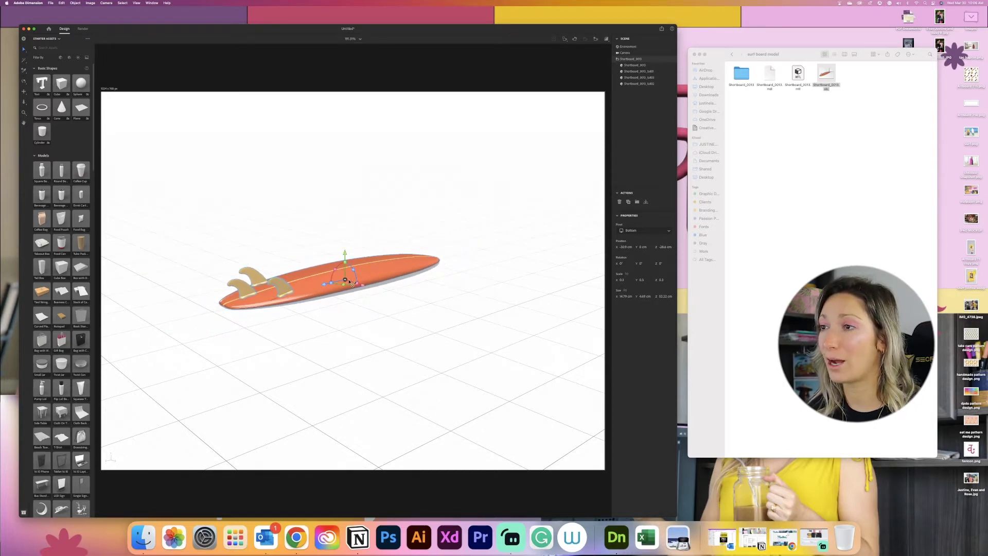
{"action": "left_click_drag", "start_coordinate": [354, 270], "coordinate": [343, 363]}
{"action": "left_click_drag", "start_coordinate": [323, 291], "coordinate": [415, 354]}
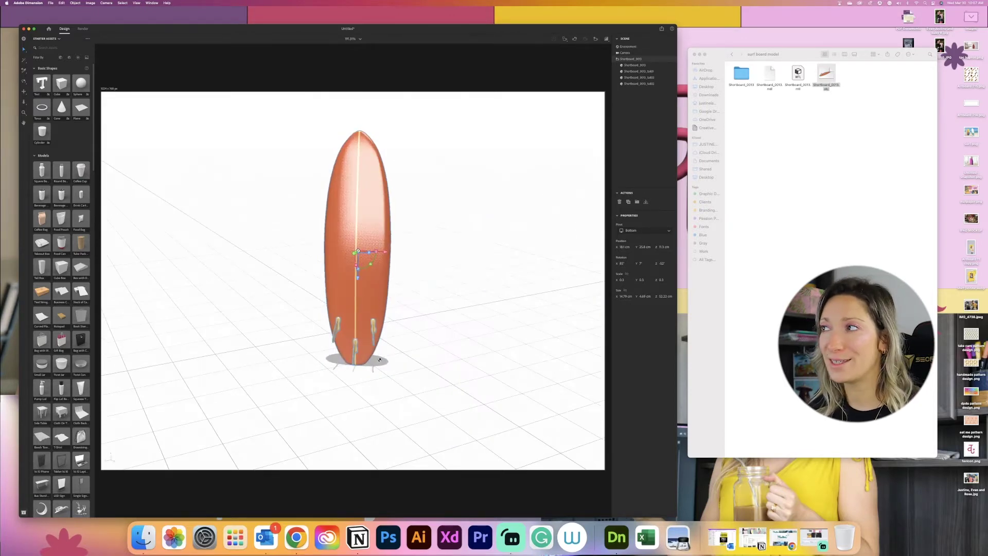
Examine the surfboard's separate fin parts one by one and view the whole board from the side and the fin face
{"action": "left_click", "coordinate": [636, 72]}
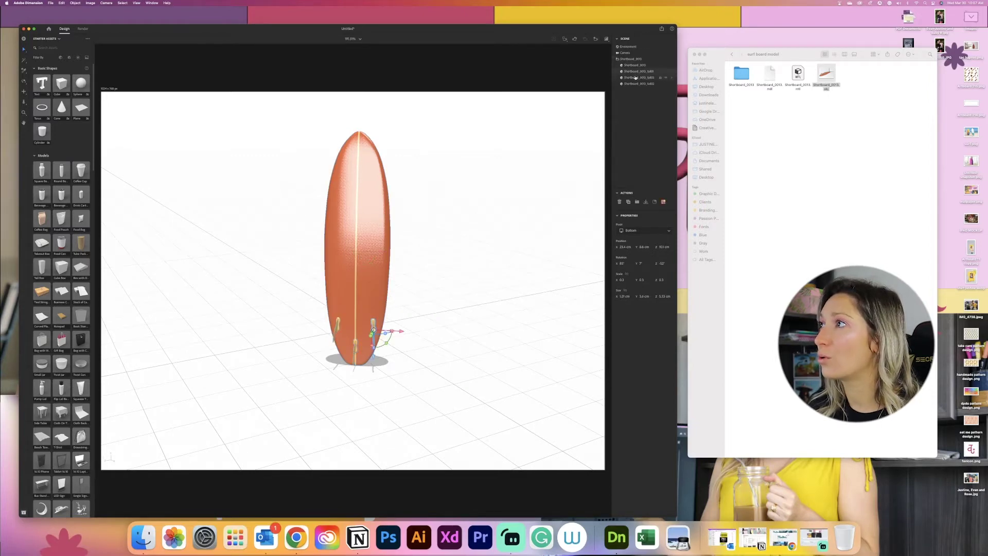
{"action": "left_click", "coordinate": [636, 84]}
{"action": "left_click_drag", "start_coordinate": [242, 368], "coordinate": [462, 325]}
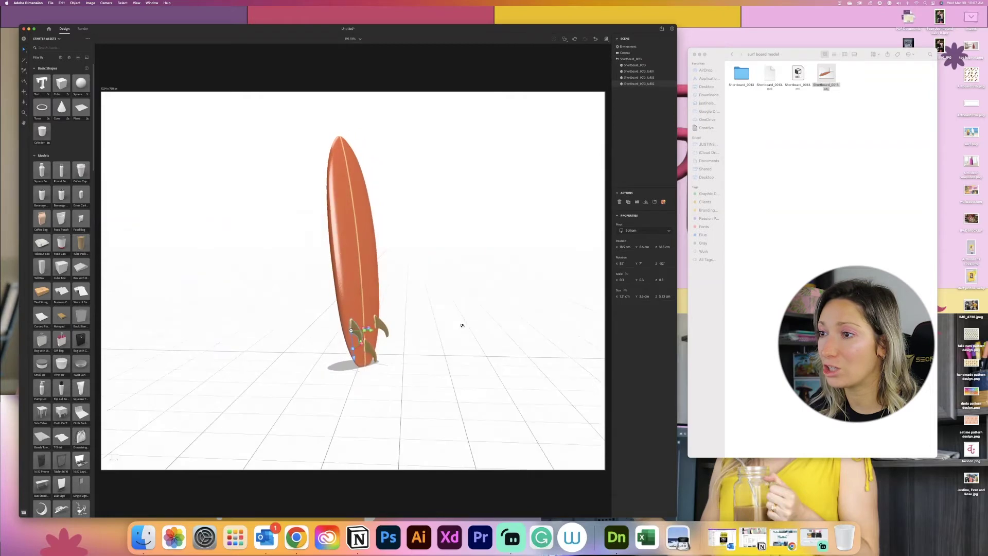
{"action": "left_click", "coordinate": [384, 348]}
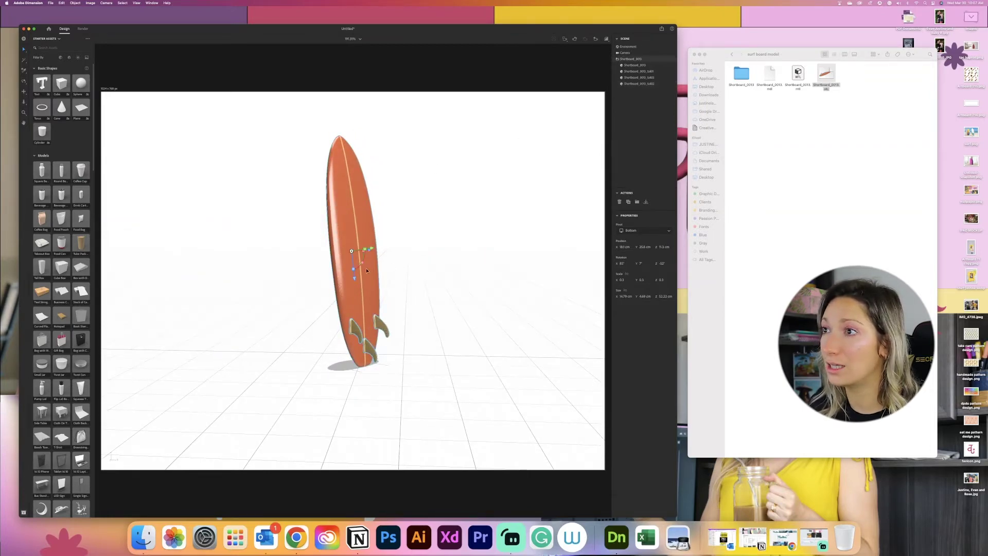
{"action": "left_click_drag", "start_coordinate": [447, 299], "coordinate": [362, 348]}
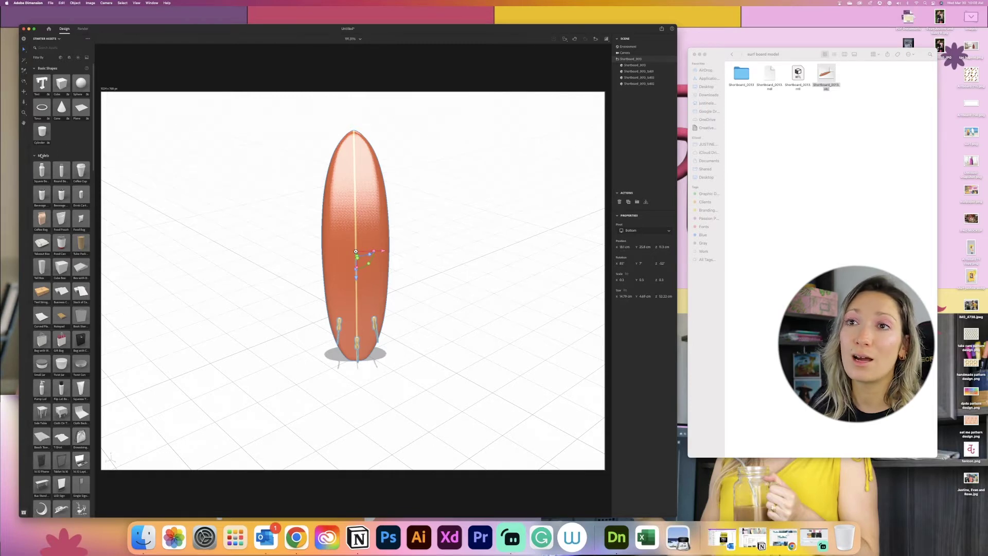
Try the light oak wood material on the whole surfboard and inspect its base colour image
{"action": "left_click", "coordinate": [34, 68]}
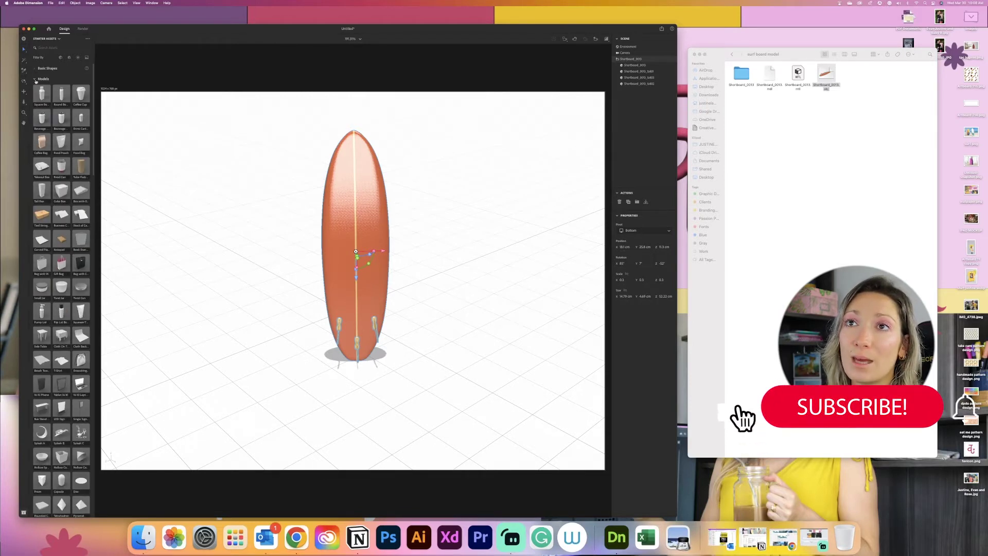
{"action": "left_click", "coordinate": [34, 79]}
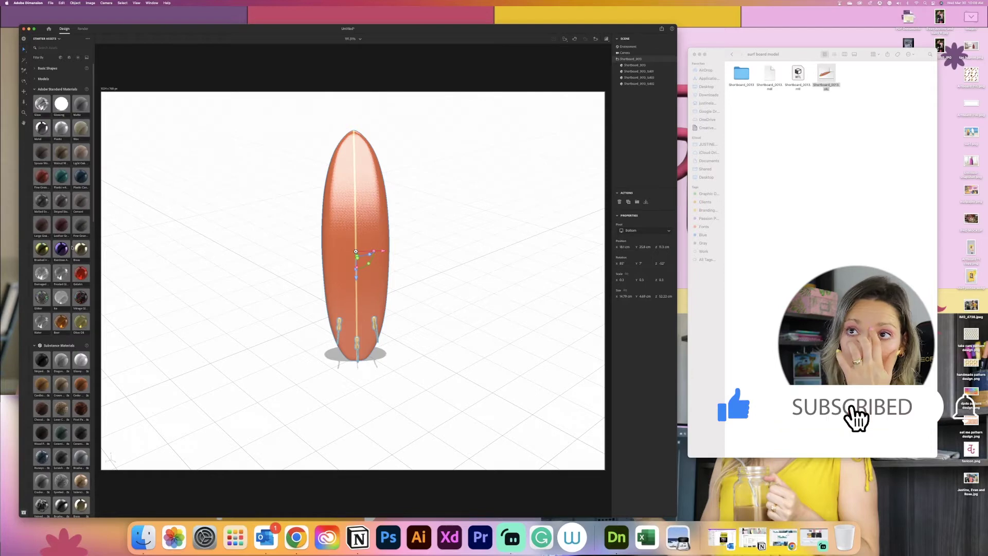
{"action": "left_click", "coordinate": [81, 153]}
{"action": "mouse_move", "coordinate": [304, 233]}
{"action": "right_mouse_down"}
{"action": "mouse_move", "coordinate": [217, 229]}
{"action": "mouse_move", "coordinate": [298, 212]}
{"action": "mouse_move", "coordinate": [286, 214]}
{"action": "mouse_move", "coordinate": [316, 231]}
{"action": "right_mouse_up"}
{"action": "left_click", "coordinate": [366, 236]}
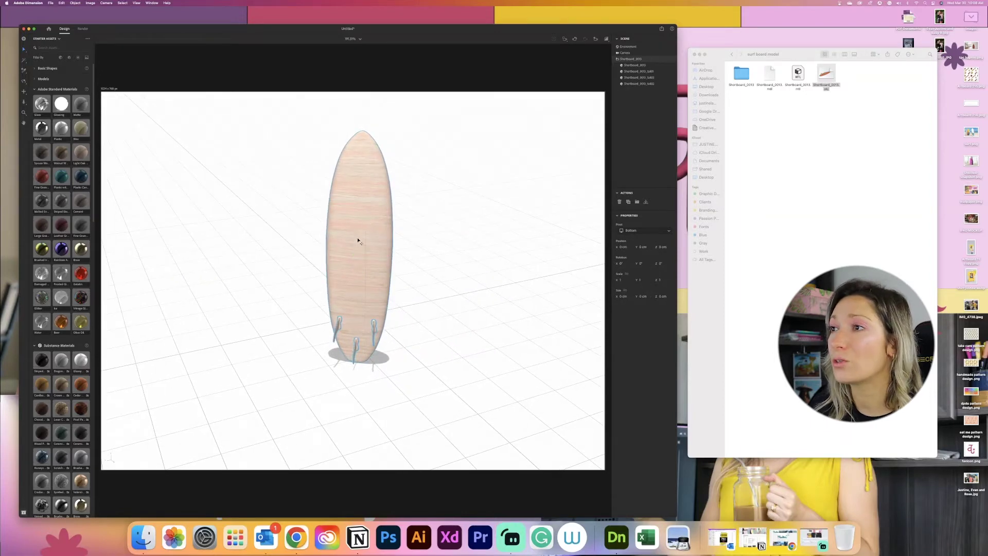
{"action": "double_click", "coordinate": [375, 215]}
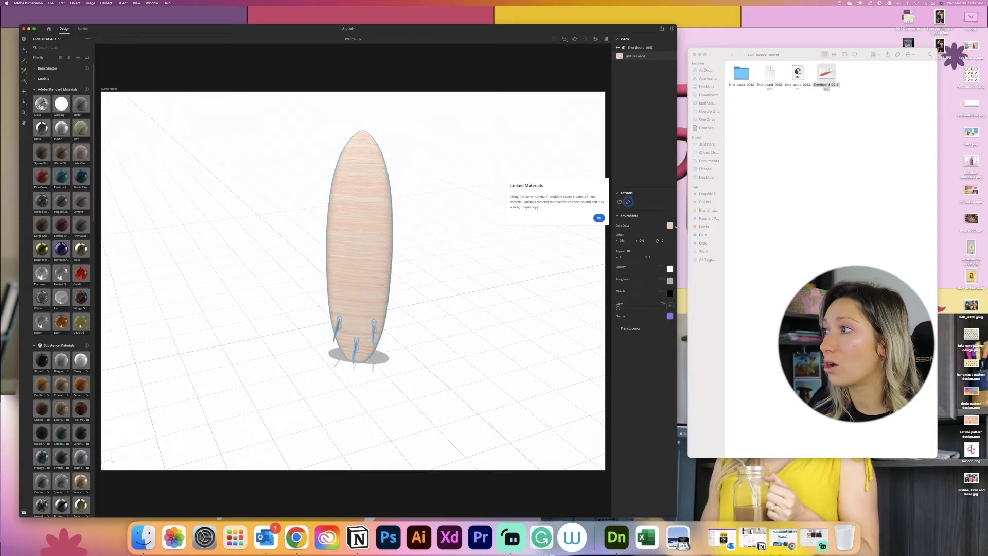
{"action": "left_click", "coordinate": [669, 226]}
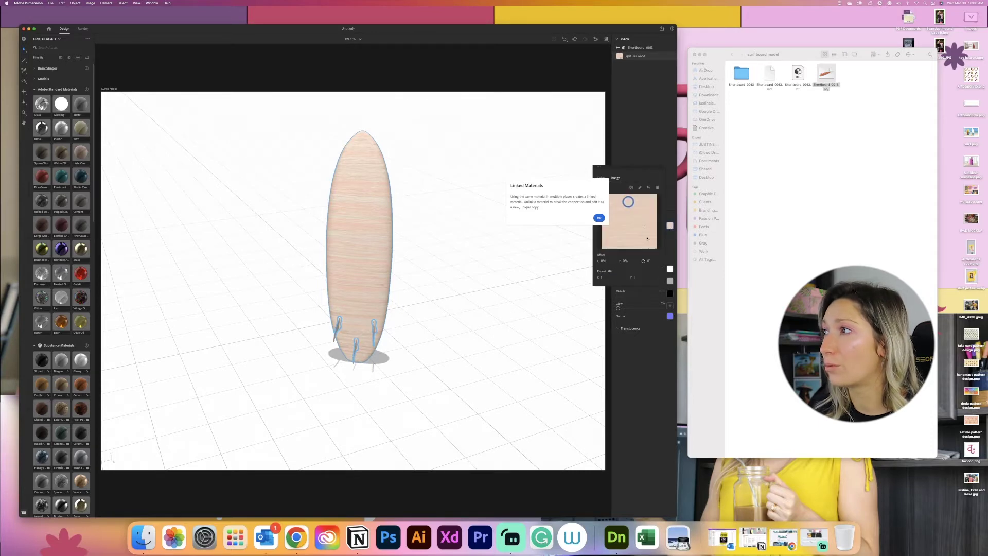
{"action": "left_click", "coordinate": [489, 232]}
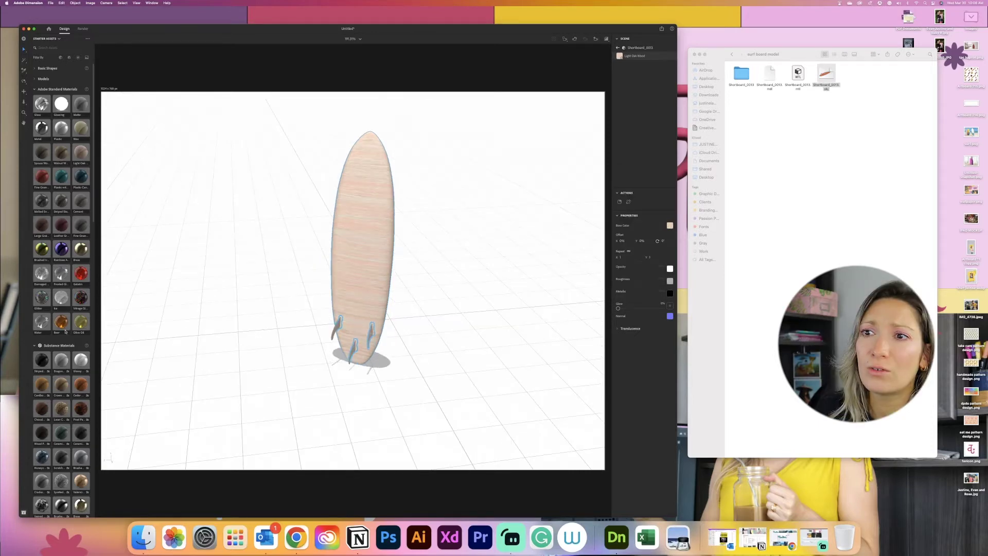
Try the Plastic material on the whole surfboard and check it from another angle
{"action": "left_click_drag", "start_coordinate": [64, 132], "coordinate": [361, 250]}
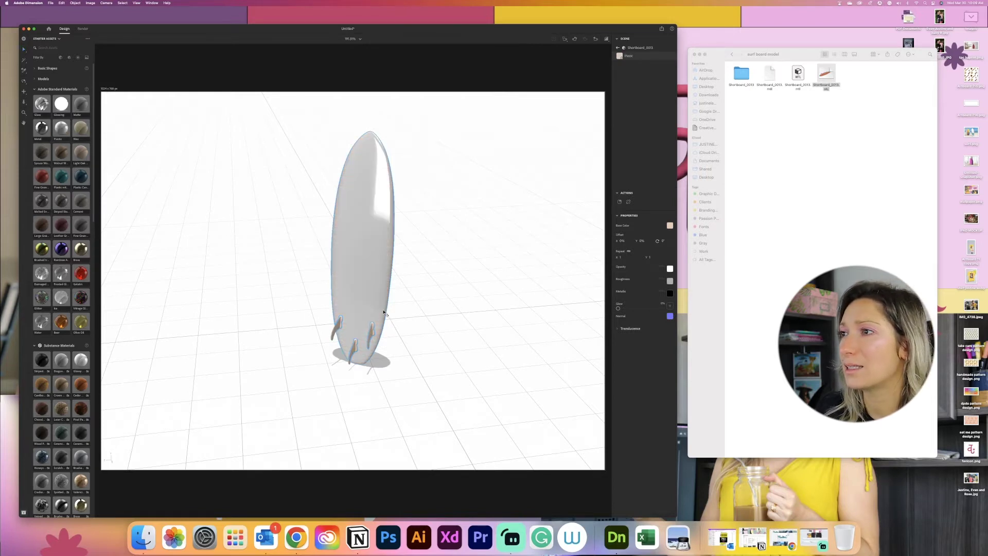
{"action": "middle_click_drag", "start_coordinate": [412, 307], "coordinate": [363, 288]}
{"action": "left_click", "coordinate": [363, 288]}
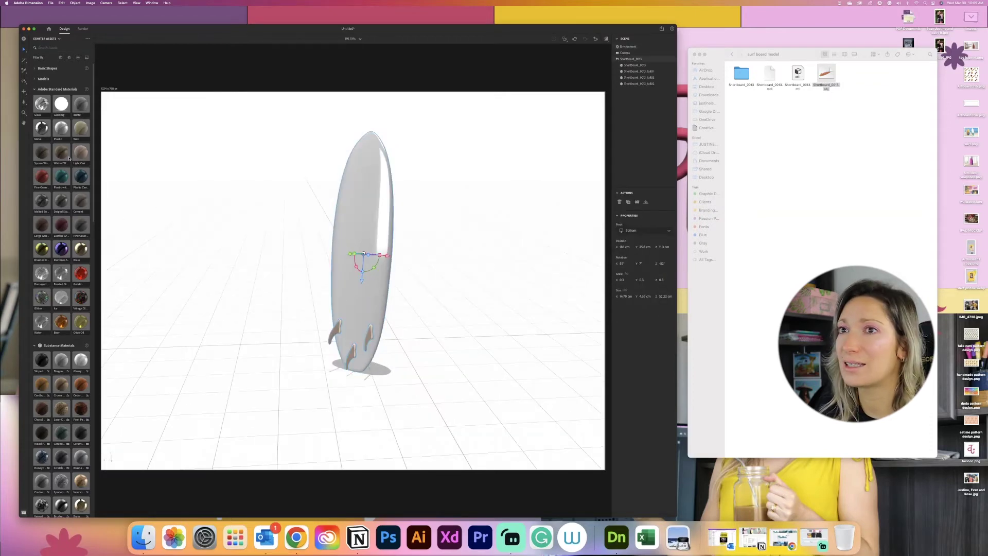
Apply the walnut wood material to the whole surfboard, raise its glow past halfway and show the translucence settings
{"action": "left_click_drag", "start_coordinate": [63, 156], "coordinate": [379, 218]}
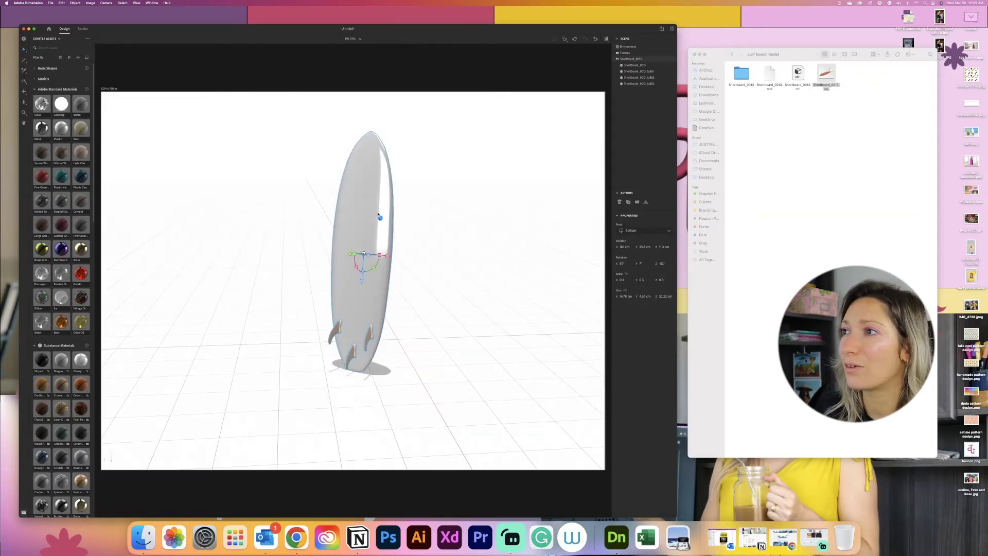
{"action": "middle_click_drag", "start_coordinate": [387, 238], "coordinate": [571, 267]}
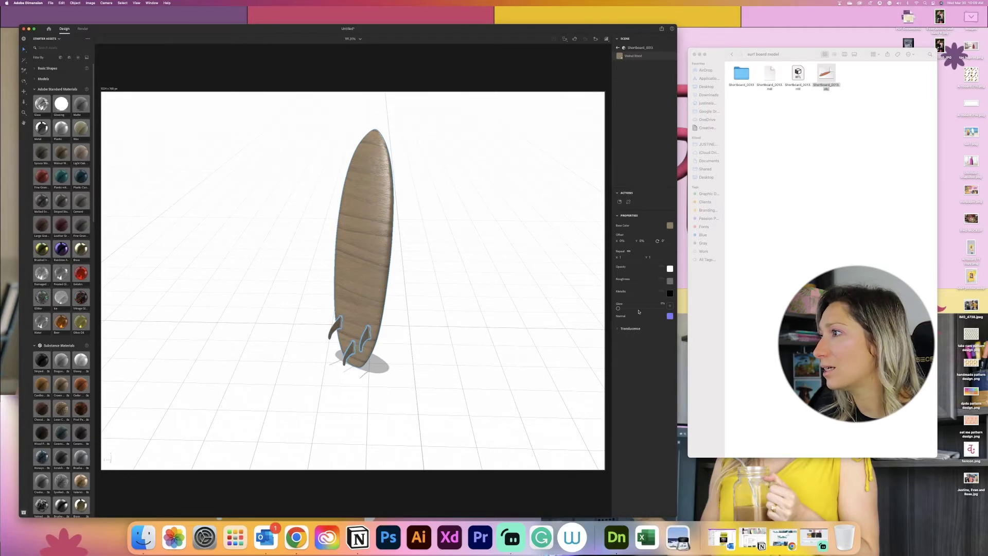
{"action": "left_click_drag", "start_coordinate": [618, 309], "coordinate": [649, 307]}
{"action": "left_click", "coordinate": [630, 329]}
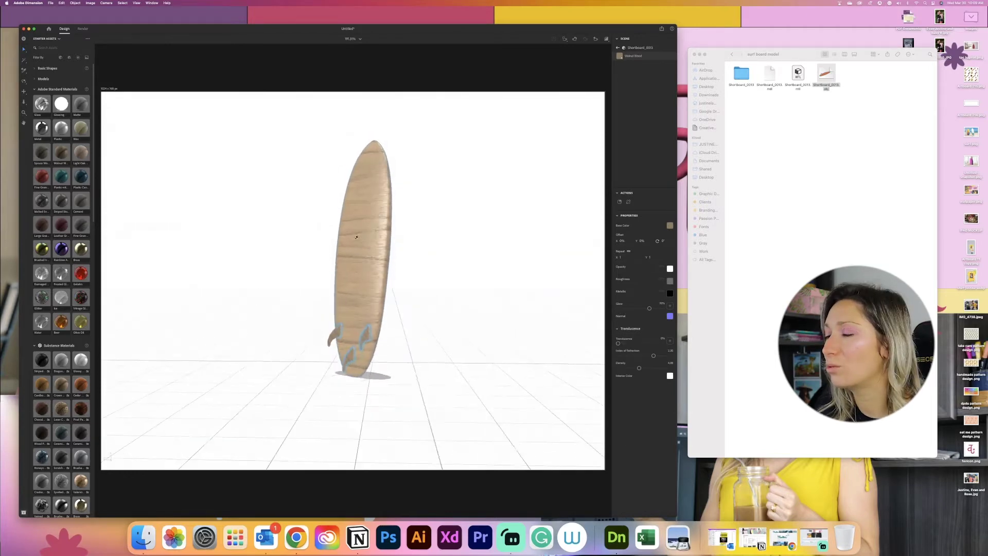
Apply the teal patterned plastic material to each of the three fins, leaving the board itself in wood
{"action": "middle_click_drag", "start_coordinate": [348, 307], "coordinate": [337, 281]}
{"action": "scroll", "coordinate": [389, 389], "scroll_direction": "up", "scroll_amount": 10}
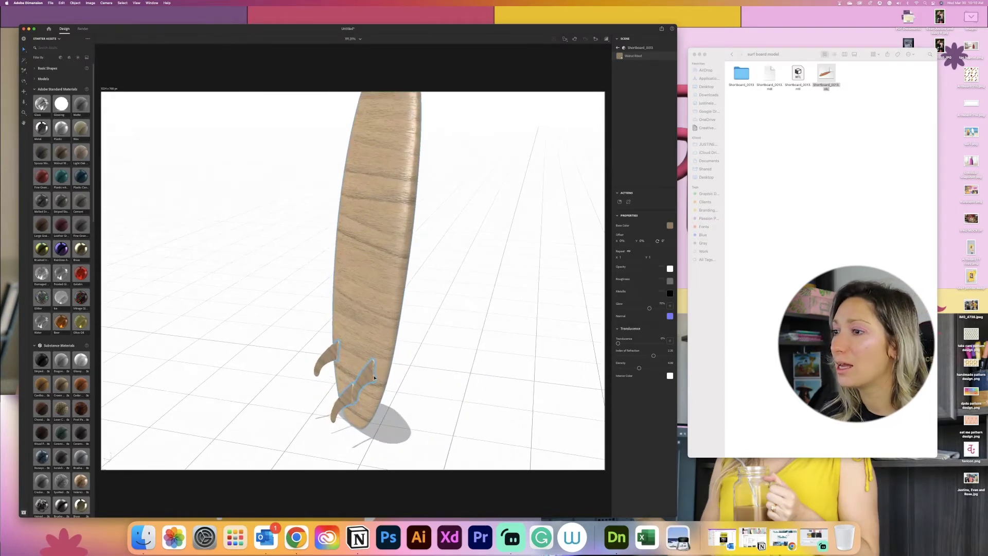
{"action": "left_click", "coordinate": [409, 379]}
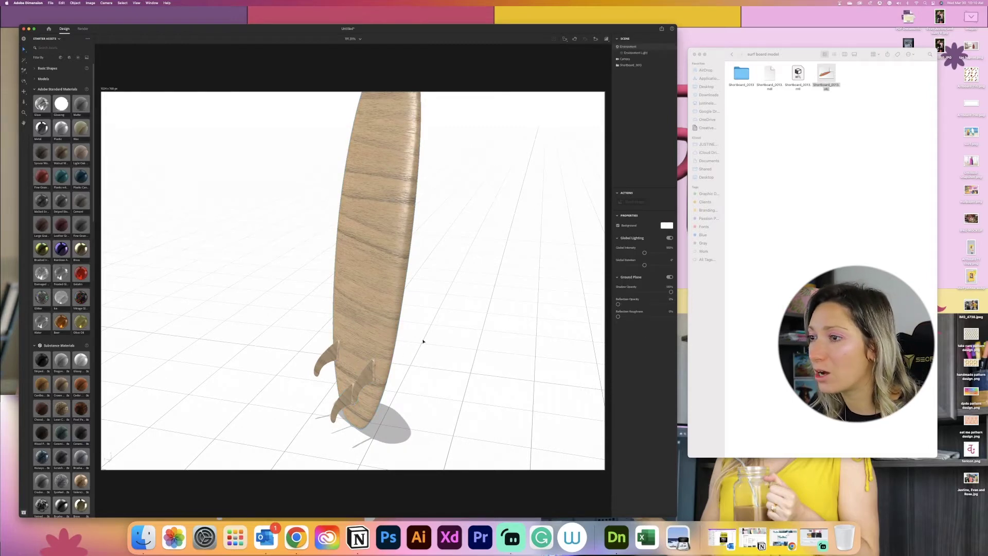
{"action": "left_click", "coordinate": [374, 291]}
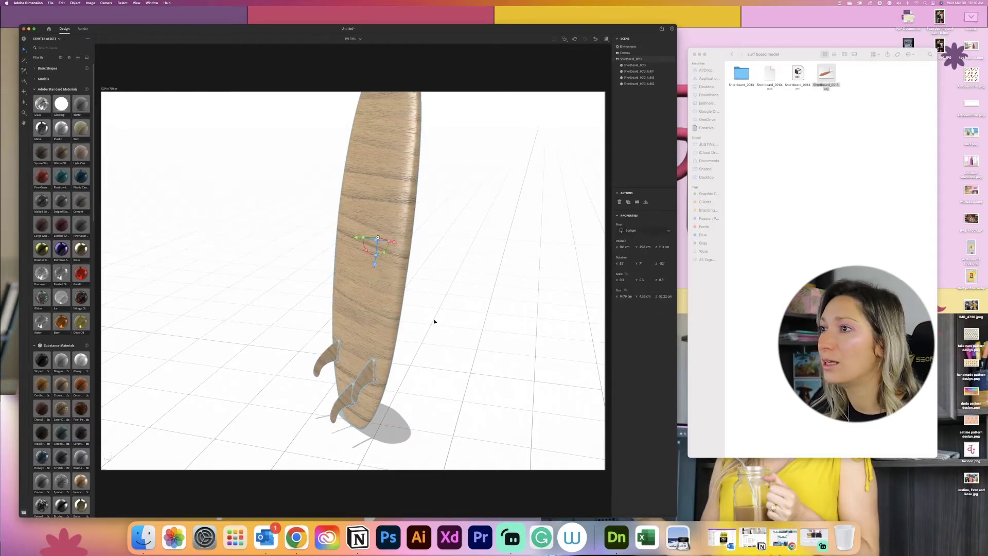
{"action": "left_click", "coordinate": [643, 72]}
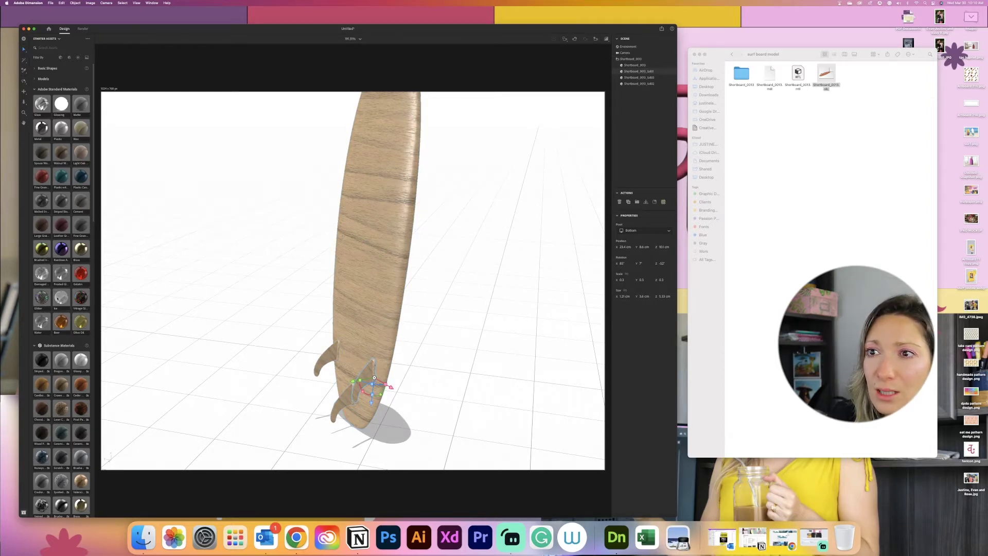
{"action": "left_click", "coordinate": [61, 183]}
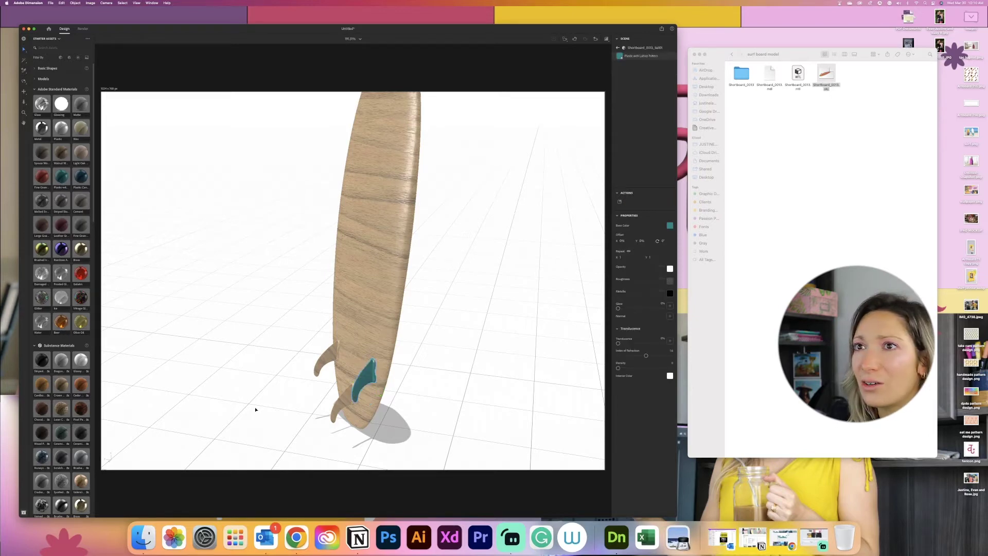
{"action": "left_click", "coordinate": [345, 402]}
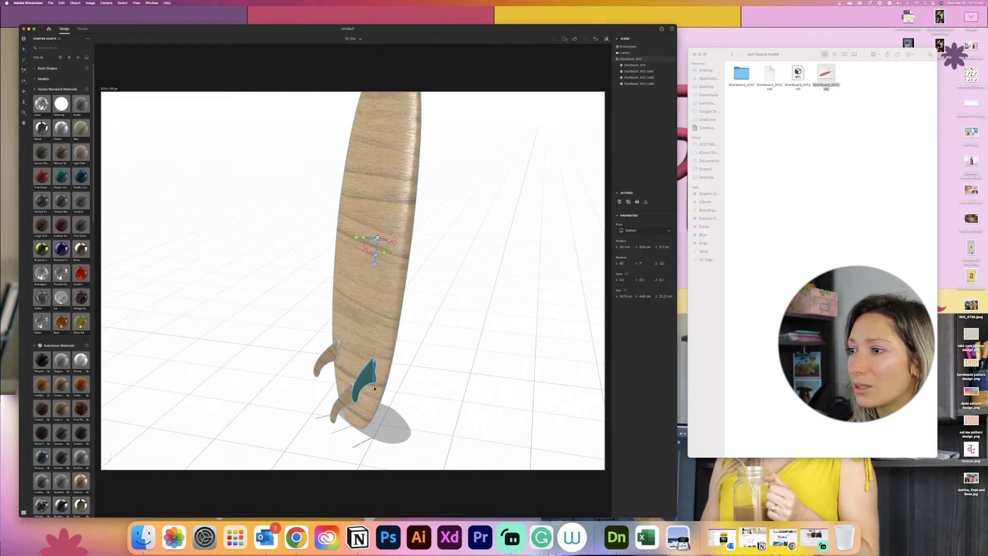
{"action": "left_click", "coordinate": [637, 81]}
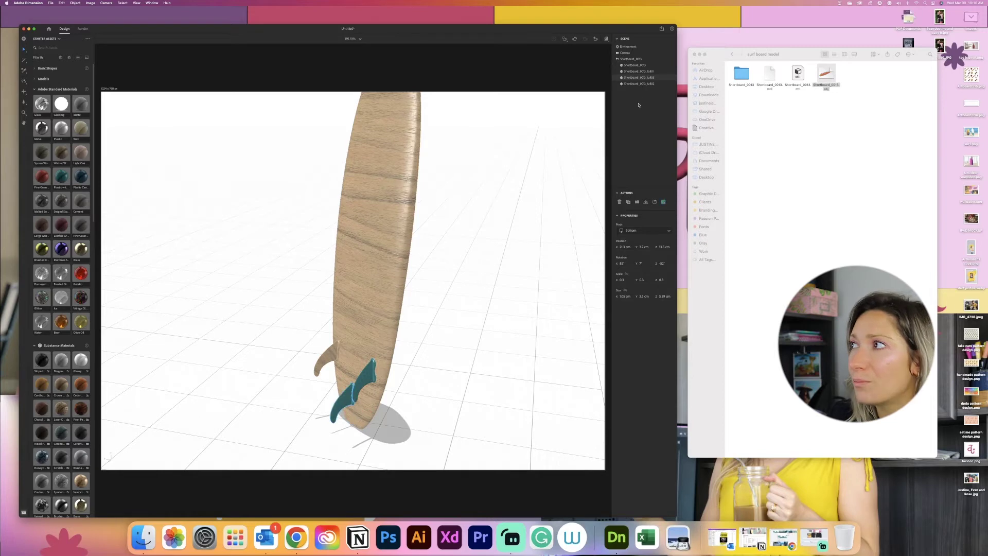
{"action": "key", "text": "ctrl+z"}
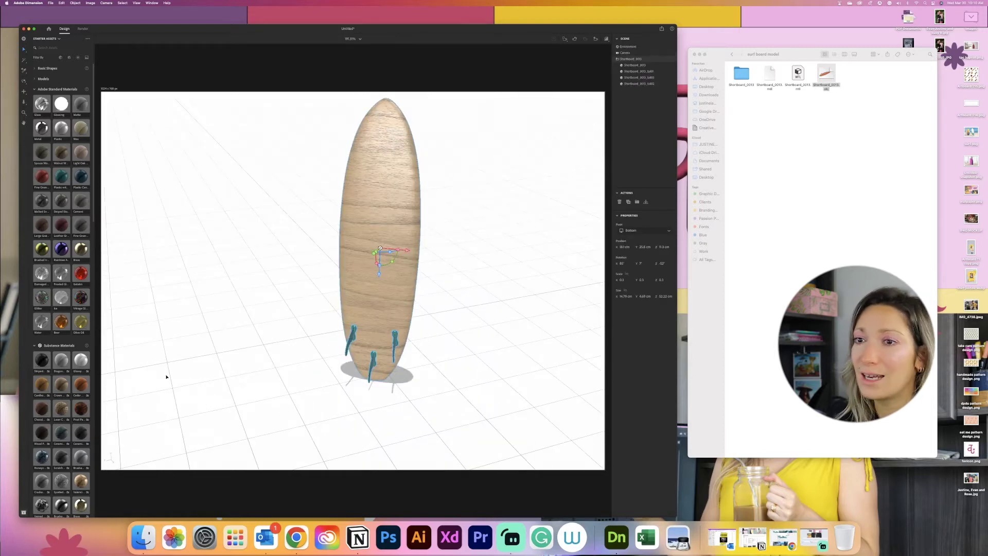
Place the teal wave illustration from the images folder as a graphic on the surfboard's main body part
{"action": "left_click", "coordinate": [732, 54]}
{"action": "double_click", "coordinate": [771, 78]}
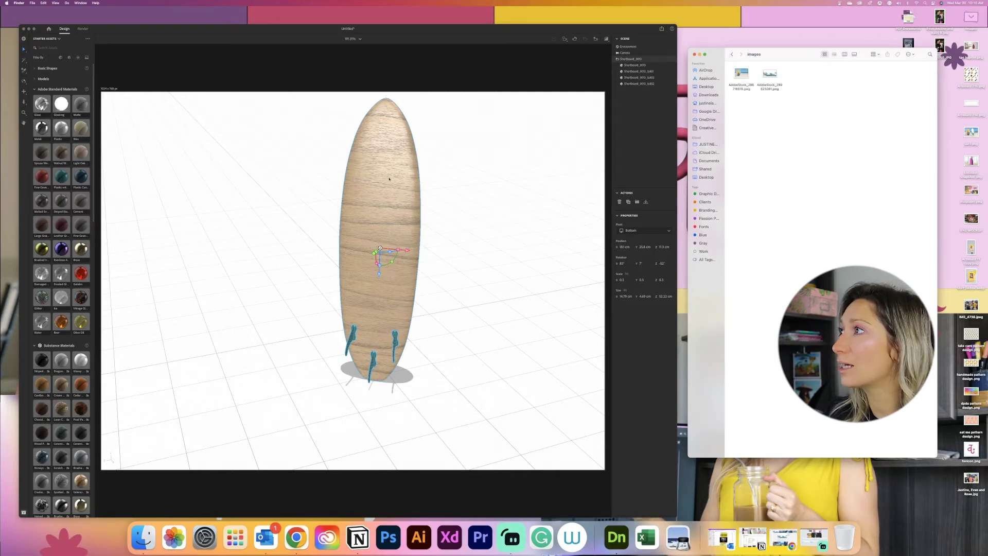
{"action": "left_click", "coordinate": [388, 159]}
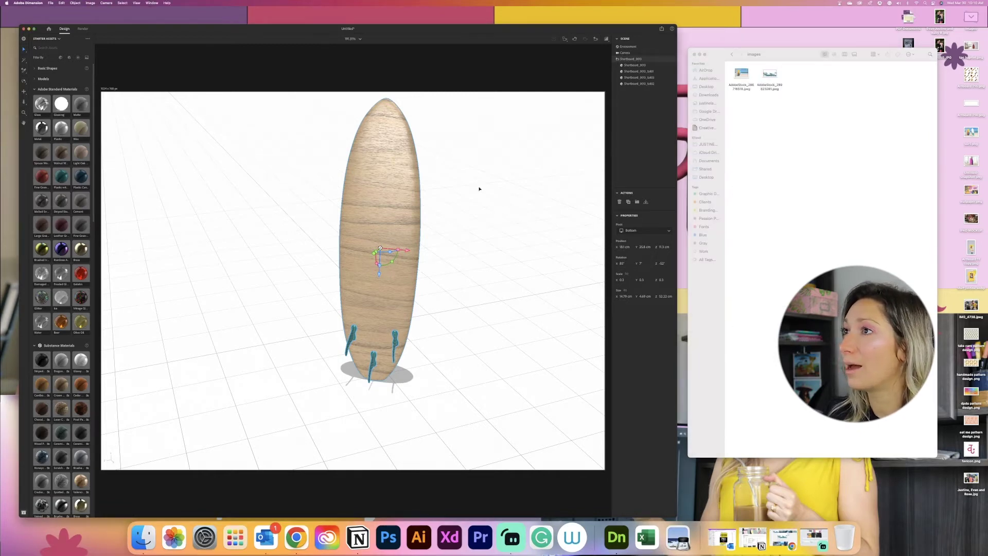
{"action": "left_click", "coordinate": [633, 66]}
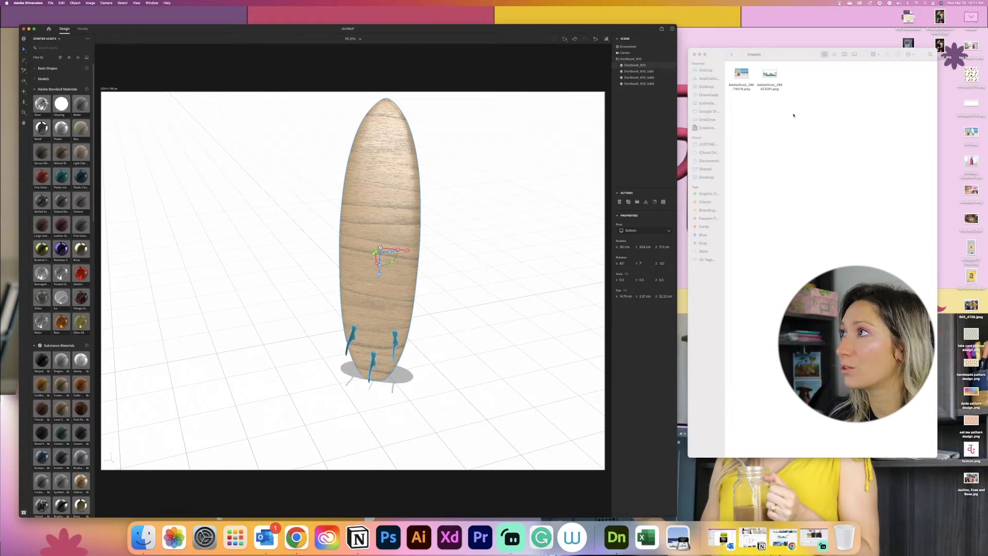
{"action": "left_click_drag", "start_coordinate": [772, 75], "coordinate": [378, 323]}
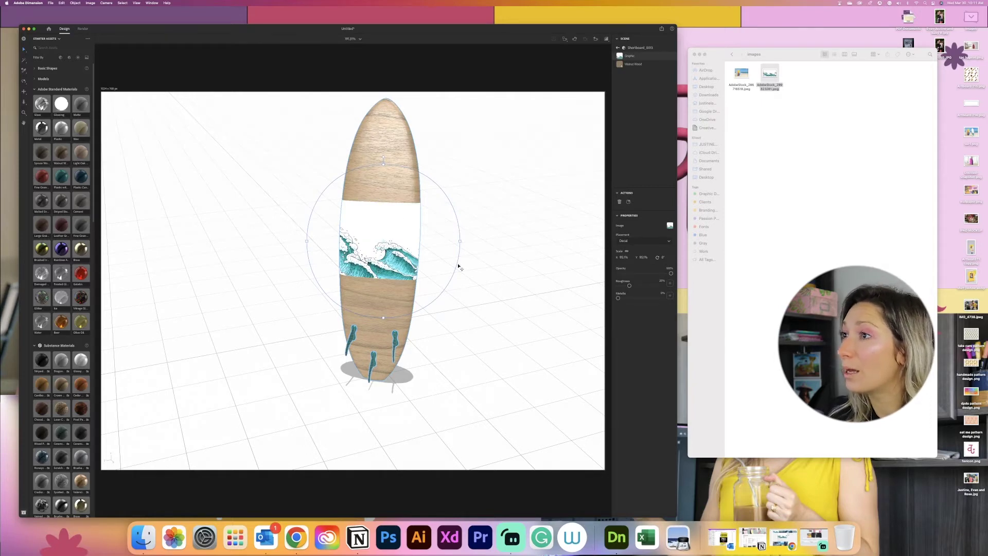
Set the wave graphic's placement to Fill and lower its opacity to about a third
{"action": "left_click", "coordinate": [657, 242]}
{"action": "left_click", "coordinate": [623, 257]}
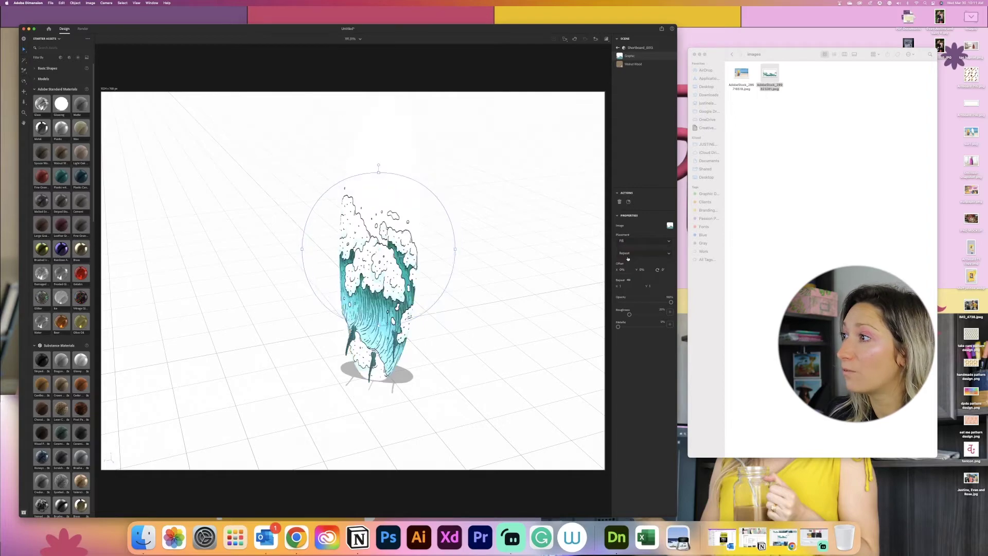
{"action": "left_click_drag", "start_coordinate": [329, 268], "coordinate": [466, 305]}
{"action": "left_click_drag", "start_coordinate": [671, 303], "coordinate": [637, 304]}
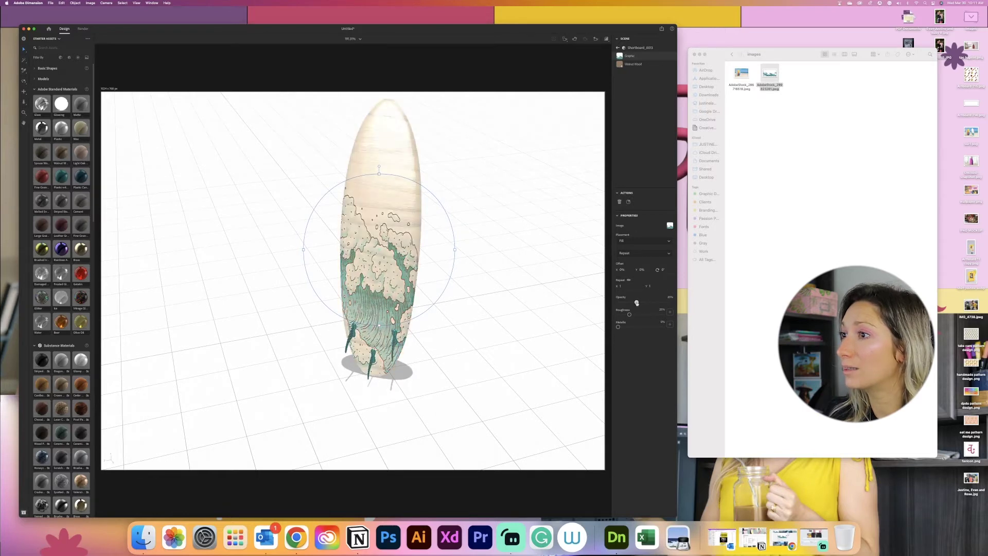
Compare the wave graphic at minimal roughness from several angles, and raise its roughness to about 80%
{"action": "left_click_drag", "start_coordinate": [425, 303], "coordinate": [385, 309]}
{"action": "left_click_drag", "start_coordinate": [629, 314], "coordinate": [619, 316]}
{"action": "left_click_drag", "start_coordinate": [361, 304], "coordinate": [448, 260]}
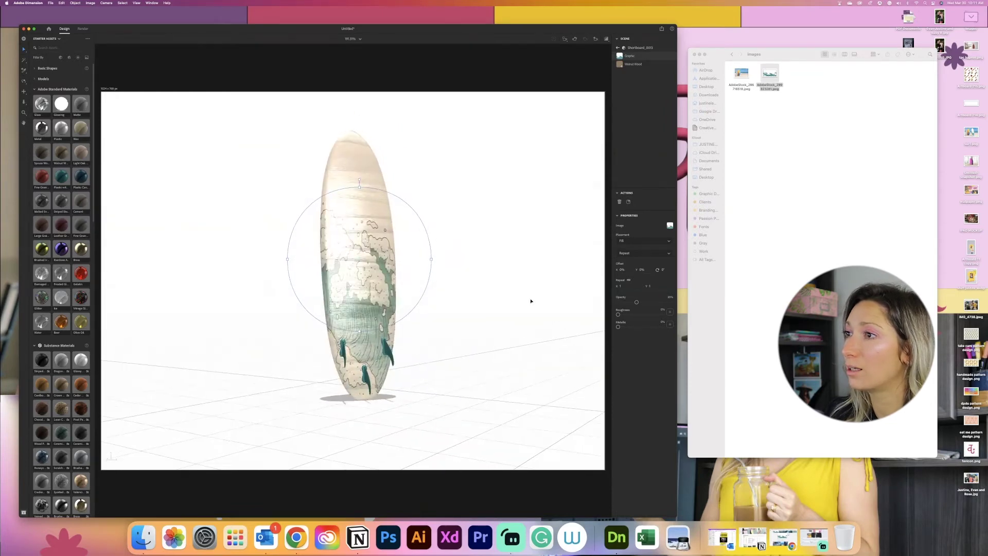
{"action": "left_click_drag", "start_coordinate": [618, 315], "coordinate": [661, 315]}
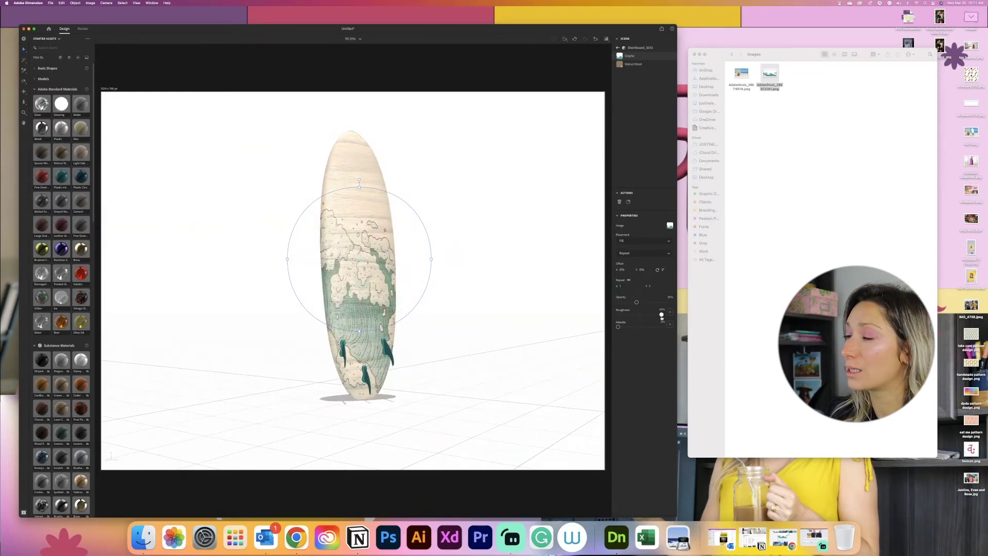
Place the gradient SeaBoard logo from the Seaboard.co folder as a graphic on the bare wood above the wave artwork
{"action": "left_click_drag", "start_coordinate": [403, 303], "coordinate": [345, 270]}
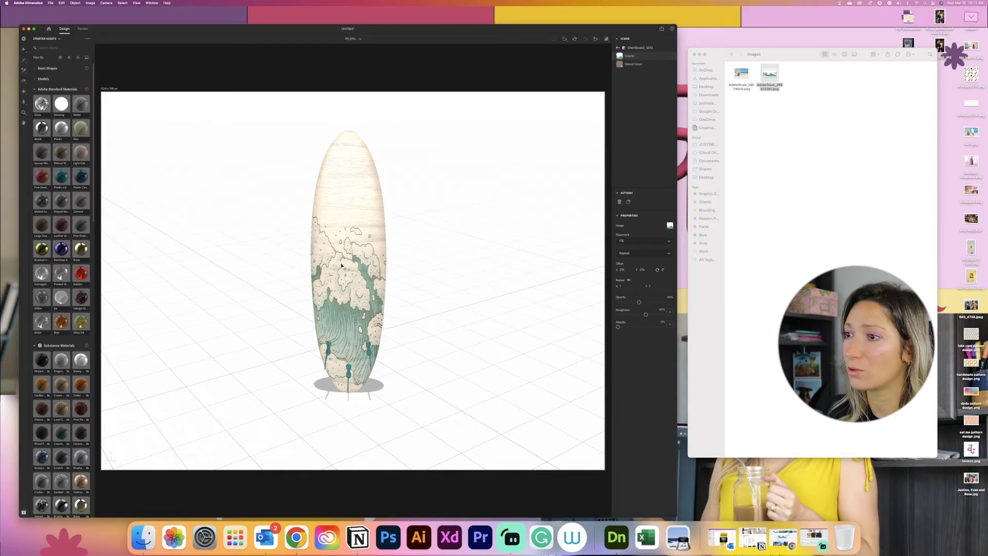
{"action": "left_click_drag", "start_coordinate": [341, 266], "coordinate": [342, 264]}
{"action": "left_click", "coordinate": [788, 159]}
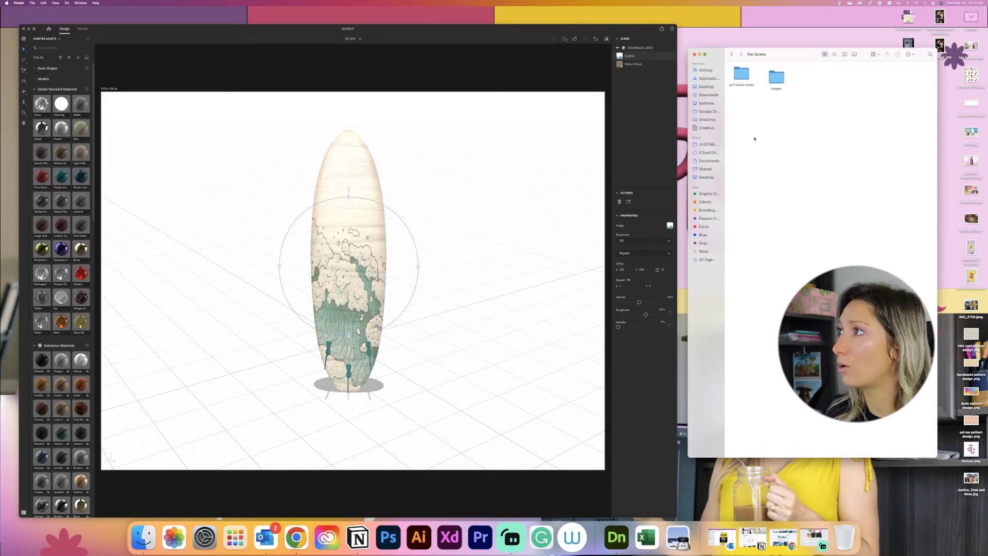
{"action": "key", "text": "super+bracketleft"}
{"action": "left_click", "coordinate": [830, 78]}
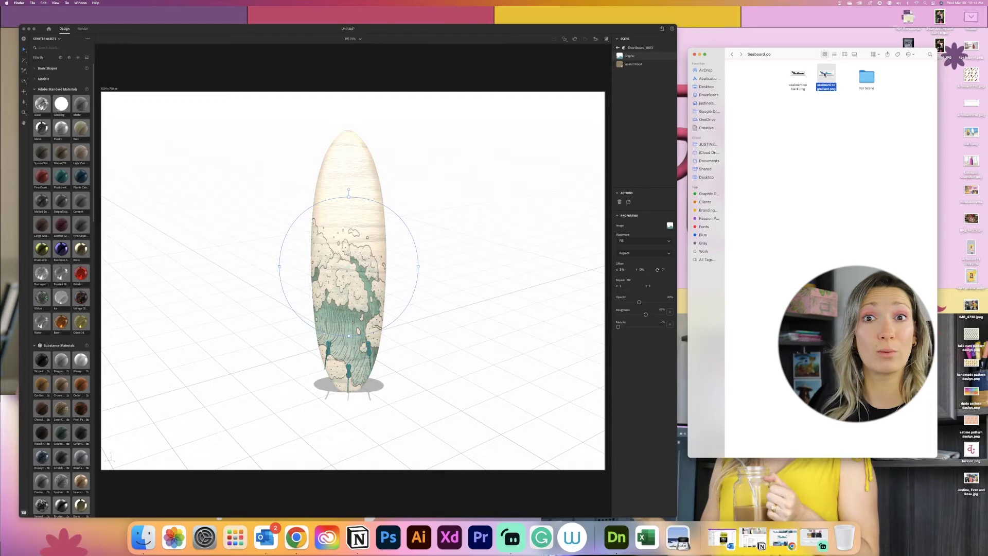
{"action": "left_click_drag", "start_coordinate": [825, 75], "coordinate": [348, 184]}
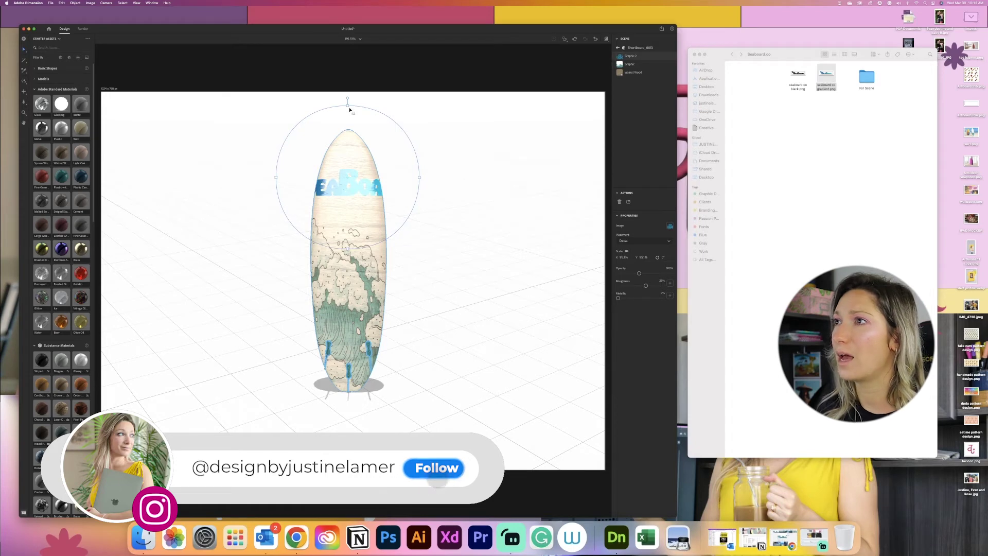
Scale the logo down until the whole wordmark fits within the board's width, and check it from several angles
{"action": "left_click_drag", "start_coordinate": [347, 106], "coordinate": [352, 149]}
{"action": "middle_click_drag", "start_coordinate": [352, 149], "coordinate": [312, 255]}
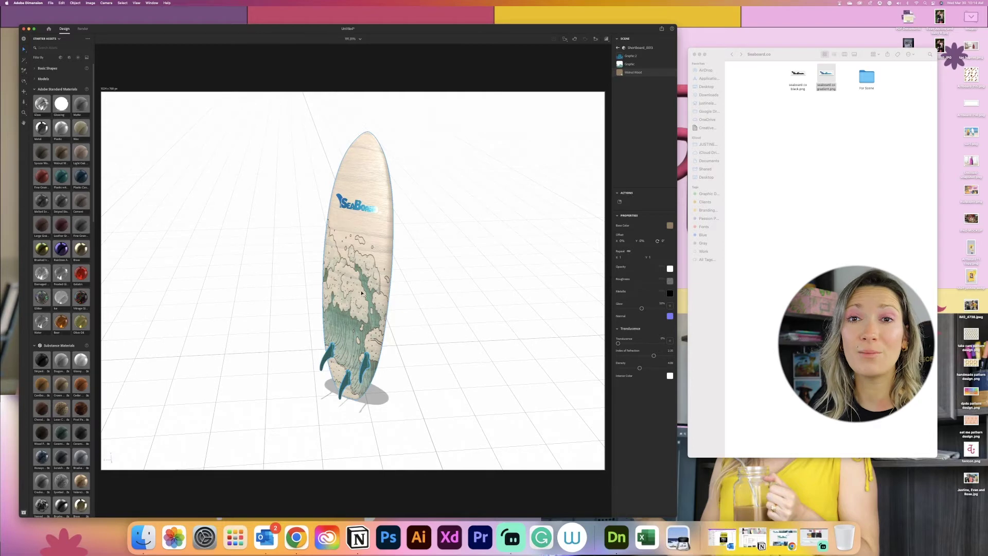
{"action": "middle_click_drag", "start_coordinate": [398, 307], "coordinate": [443, 269]}
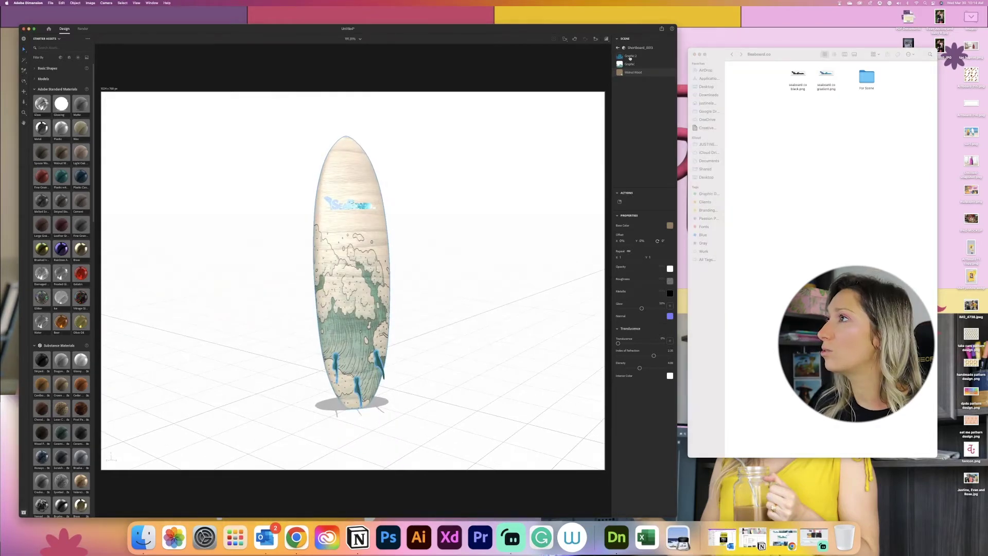
Set the environment background to the beach photo with three surfboards from the images folder
{"action": "left_click", "coordinate": [618, 48]}
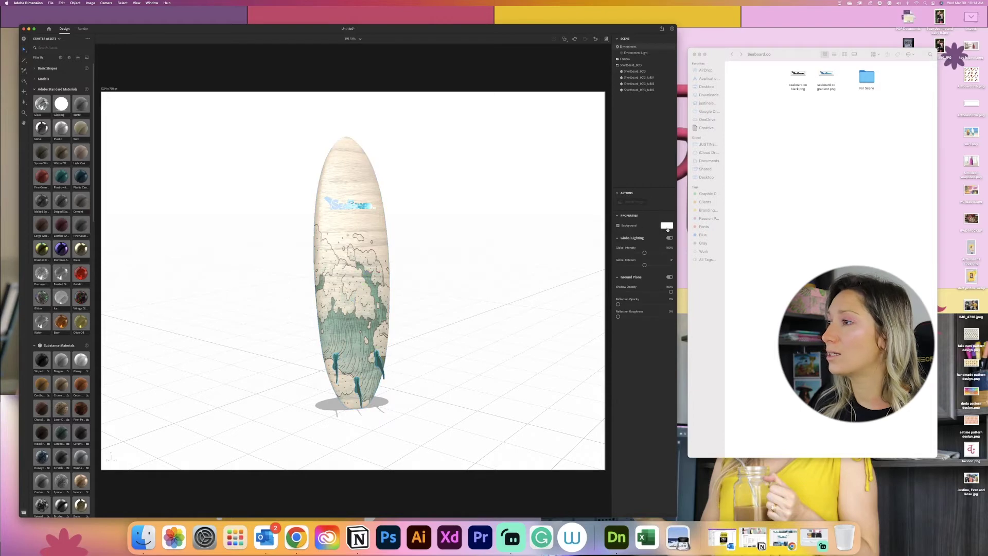
{"action": "left_click", "coordinate": [799, 162]}
{"action": "double_click", "coordinate": [863, 73]}
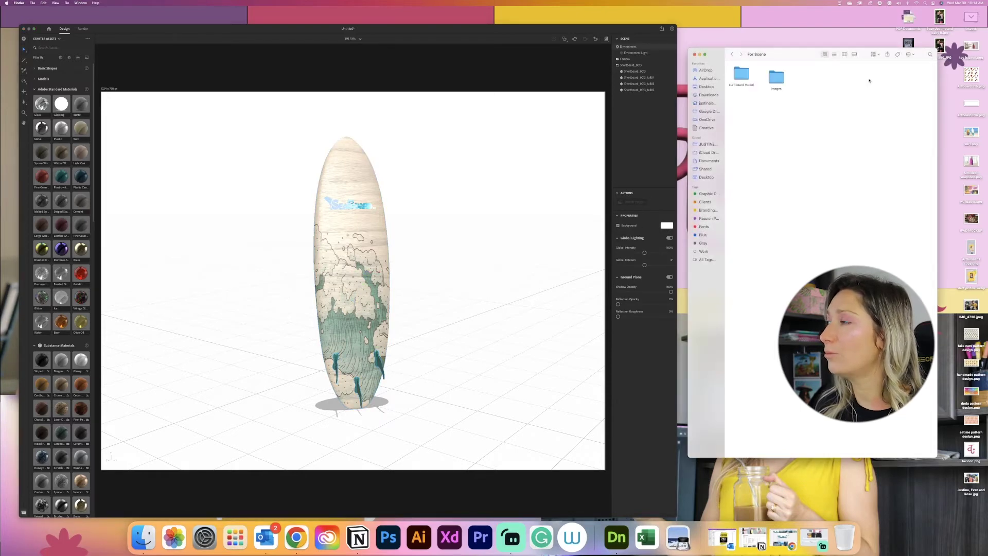
{"action": "double_click", "coordinate": [777, 76]}
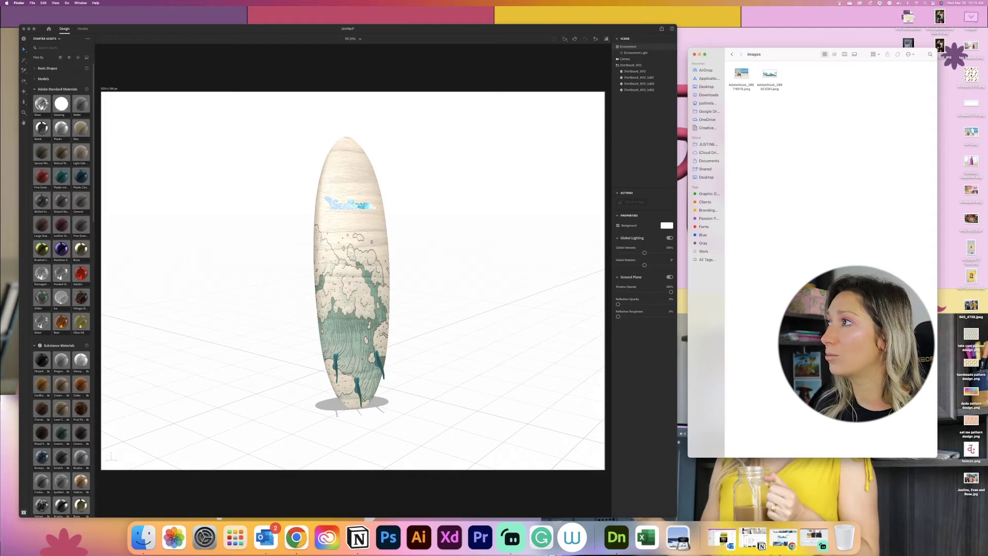
{"action": "left_click", "coordinate": [664, 228]}
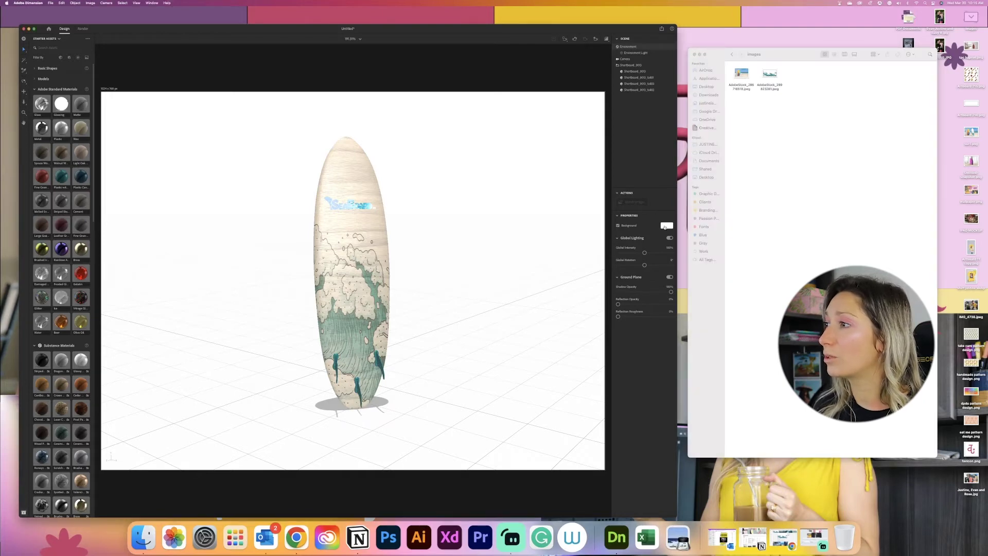
{"action": "left_click", "coordinate": [665, 227]}
{"action": "left_click", "coordinate": [608, 173]}
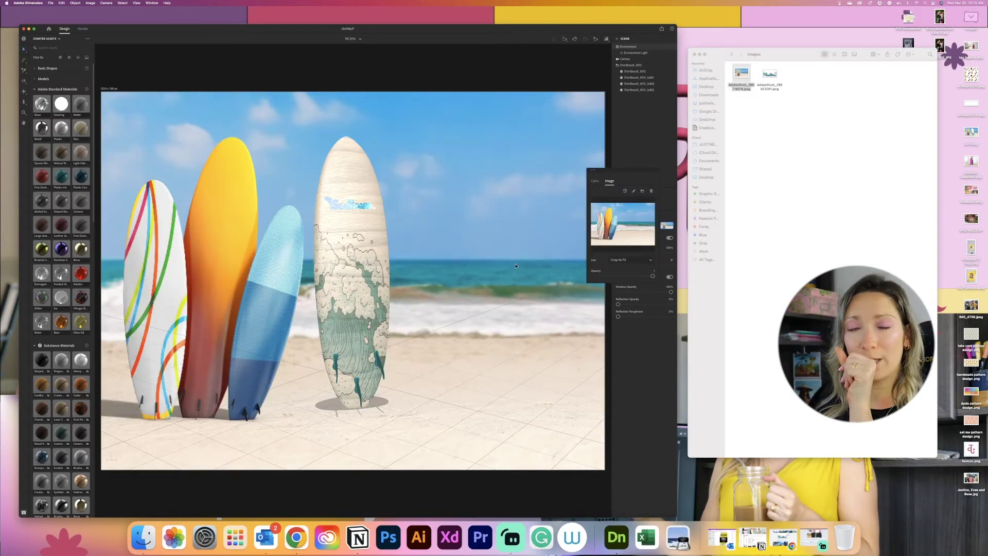
{"action": "key", "text": "Escape"}
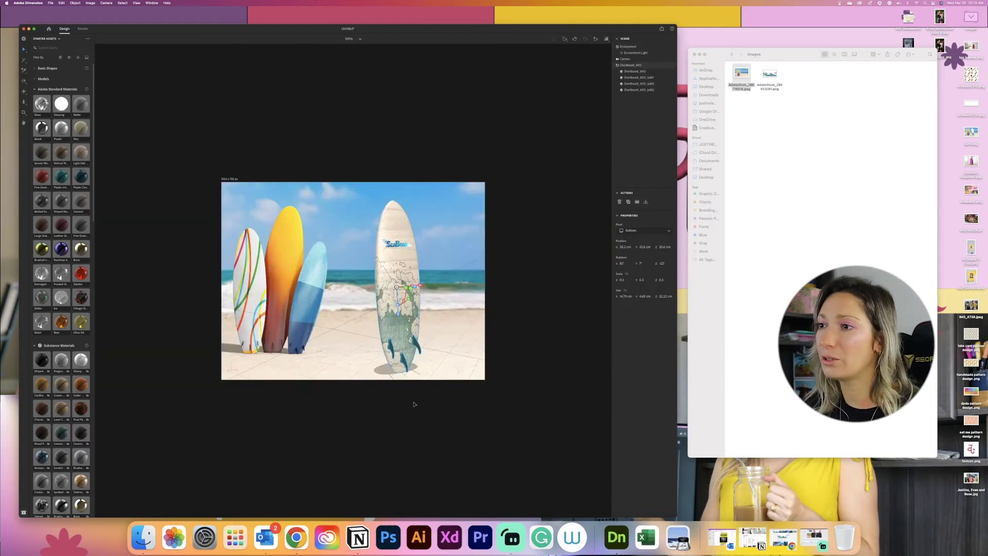
Match the scene to the background image, resizing the canvas to Image Aspect Ratio and creating Outdoor Sunlight lights
{"action": "left_click", "coordinate": [415, 404]}
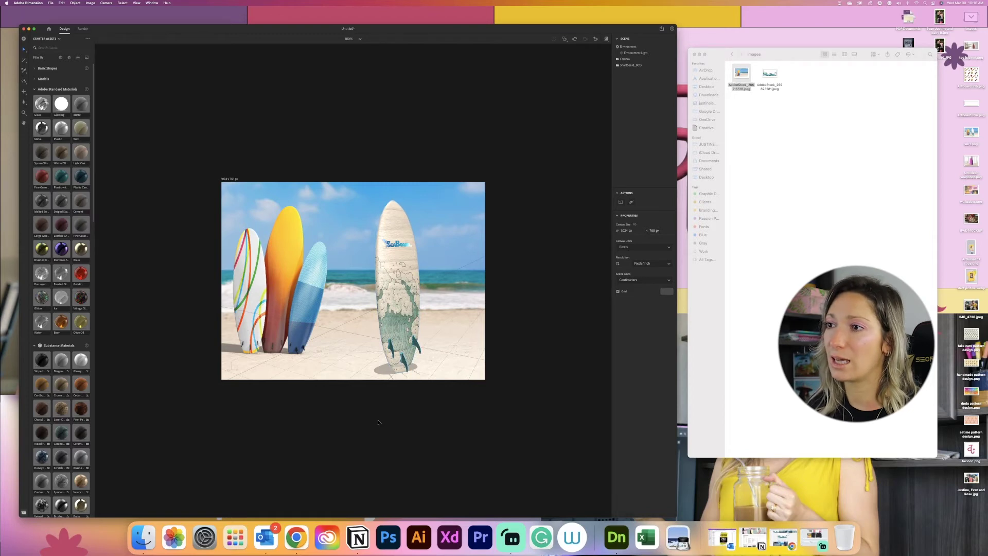
{"action": "left_click", "coordinate": [636, 46]}
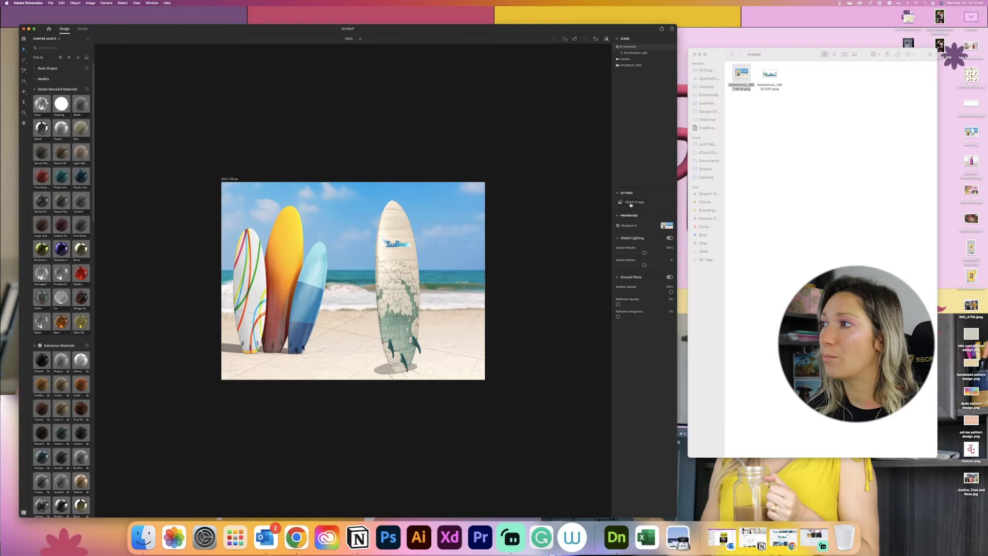
{"action": "left_click", "coordinate": [631, 204]}
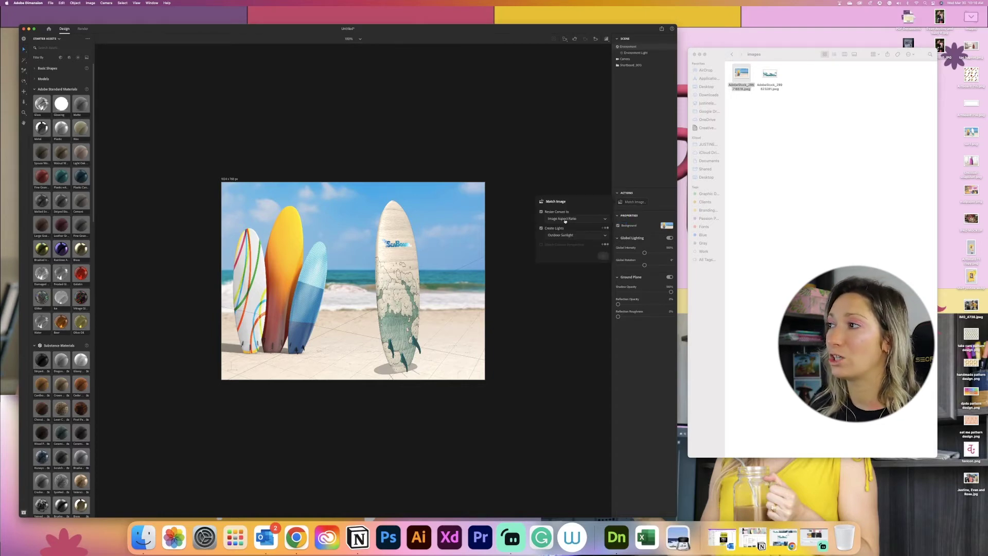
{"action": "left_click", "coordinate": [603, 255]}
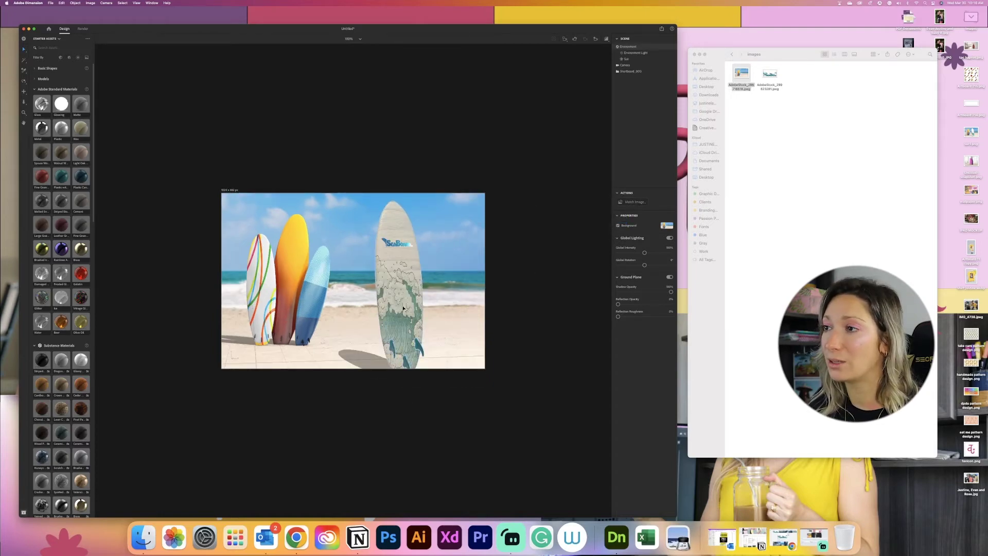
Reposition the board fully on the sand, and raise the sun's intensity and rotate it to match the photo's shadows
{"action": "left_click_drag", "start_coordinate": [404, 309], "coordinate": [401, 327]}
{"action": "left_click", "coordinate": [628, 61]}
{"action": "mouse_move", "coordinate": [644, 239]}
{"action": "left_mouse_down"}
{"action": "mouse_move", "coordinate": [663, 238]}
{"action": "mouse_move", "coordinate": [650, 251]}
{"action": "left_mouse_up"}
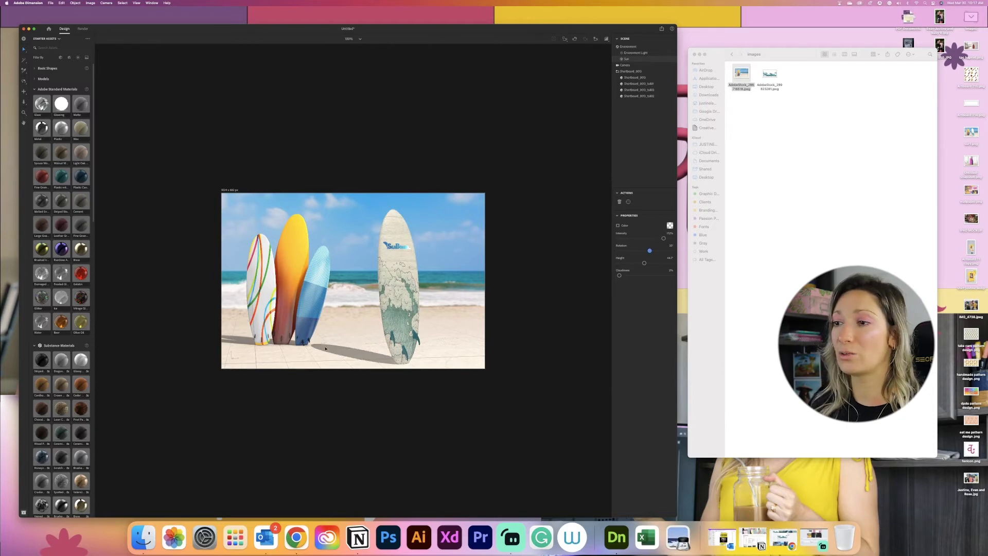
{"action": "left_click", "coordinate": [447, 447]}
{"action": "key", "text": "super+equal"}
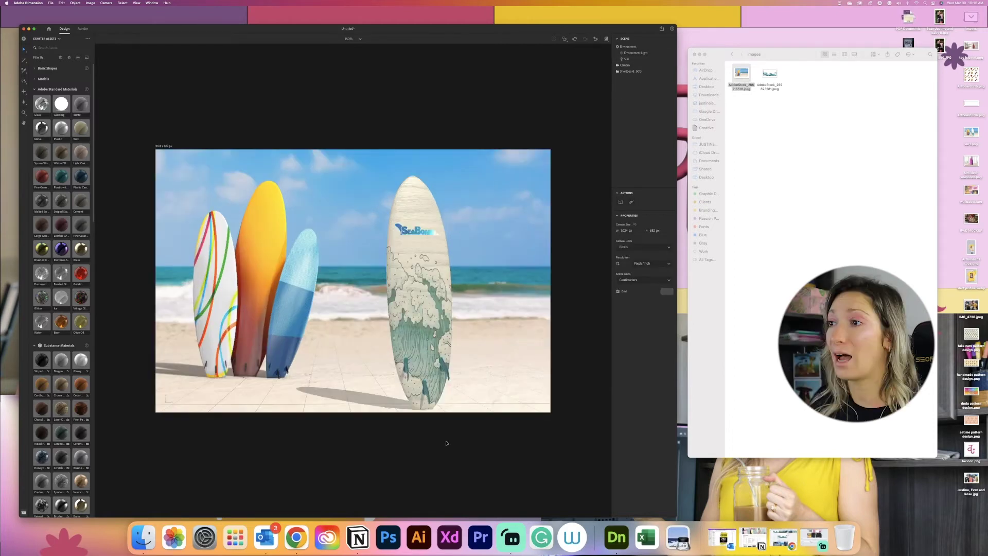
Apply the outdoor road environment light from the starter assets, increasing its intensity and rotating it slightly
{"action": "scroll", "coordinate": [63, 350], "scroll_direction": "down", "scroll_amount": 20}
{"action": "scroll", "coordinate": [64, 348], "scroll_direction": "up", "scroll_amount": 3}
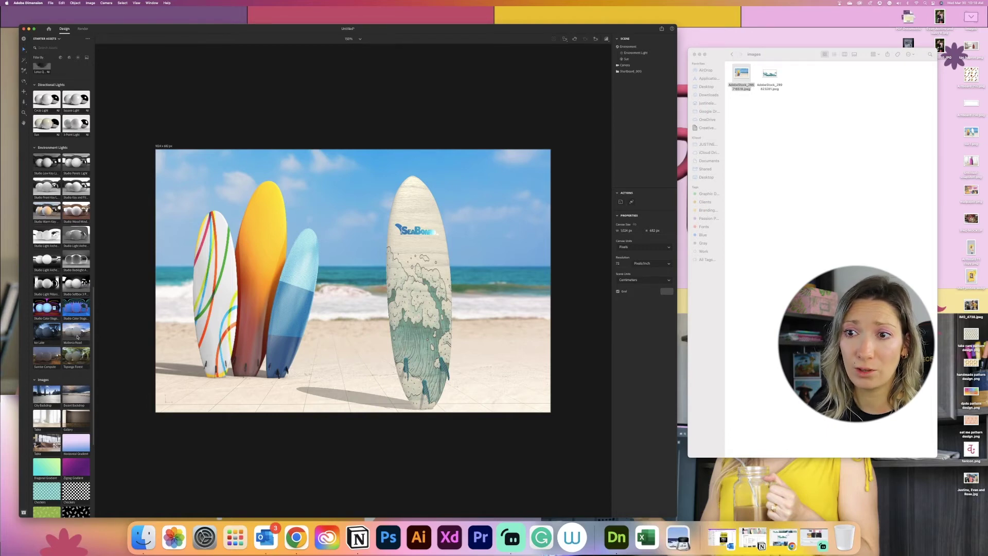
{"action": "left_click_drag", "start_coordinate": [72, 335], "coordinate": [348, 294]}
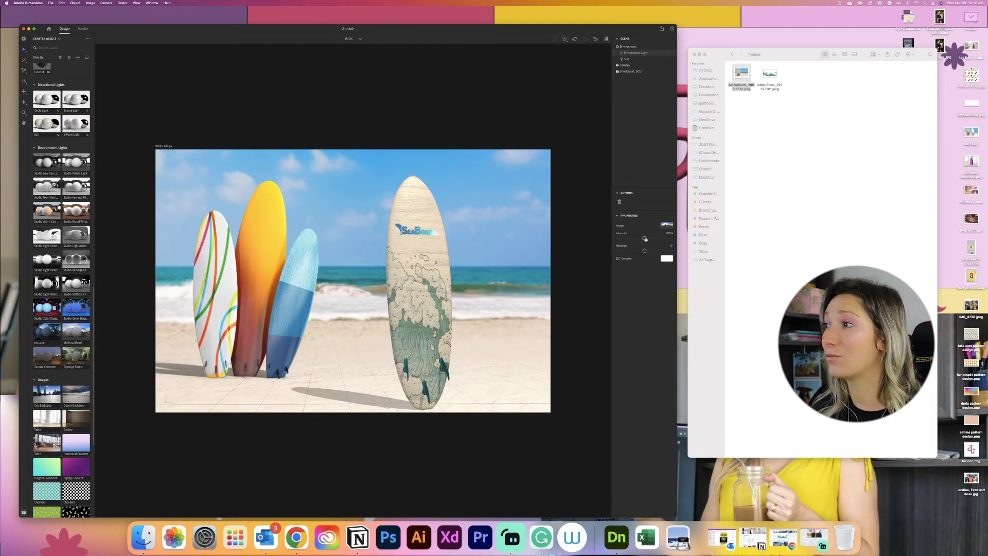
{"action": "mouse_move", "coordinate": [645, 239]}
{"action": "left_mouse_down"}
{"action": "mouse_move", "coordinate": [666, 239]}
{"action": "mouse_move", "coordinate": [648, 251]}
{"action": "left_mouse_up"}
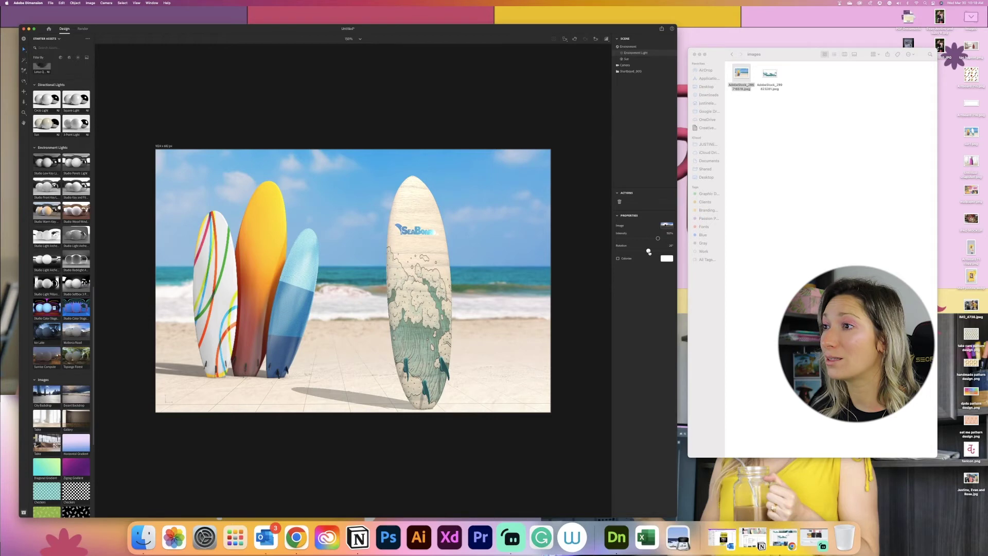
{"action": "left_click", "coordinate": [313, 436]}
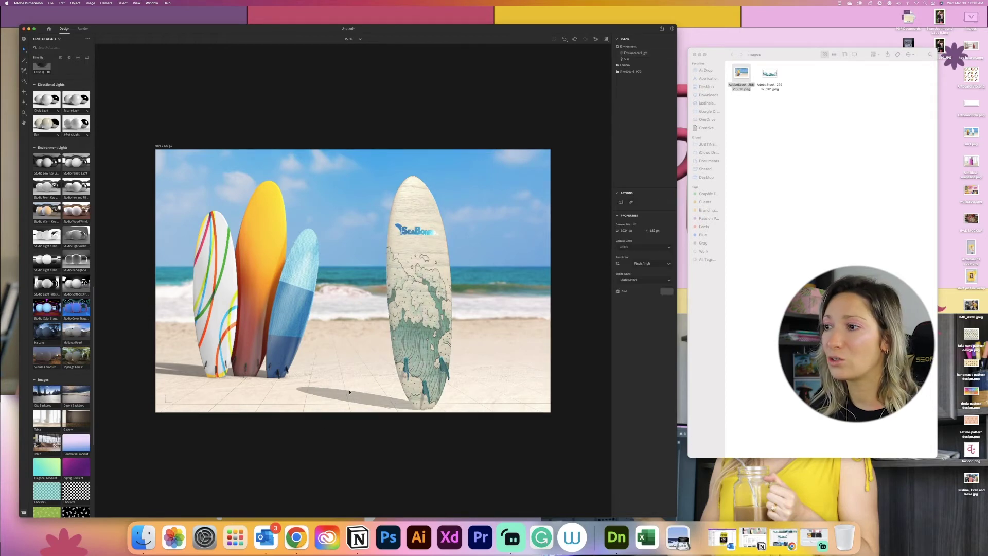
Preview the rendered lighting and render the scene at Medium quality in PSD format
{"action": "left_click", "coordinate": [607, 39]}
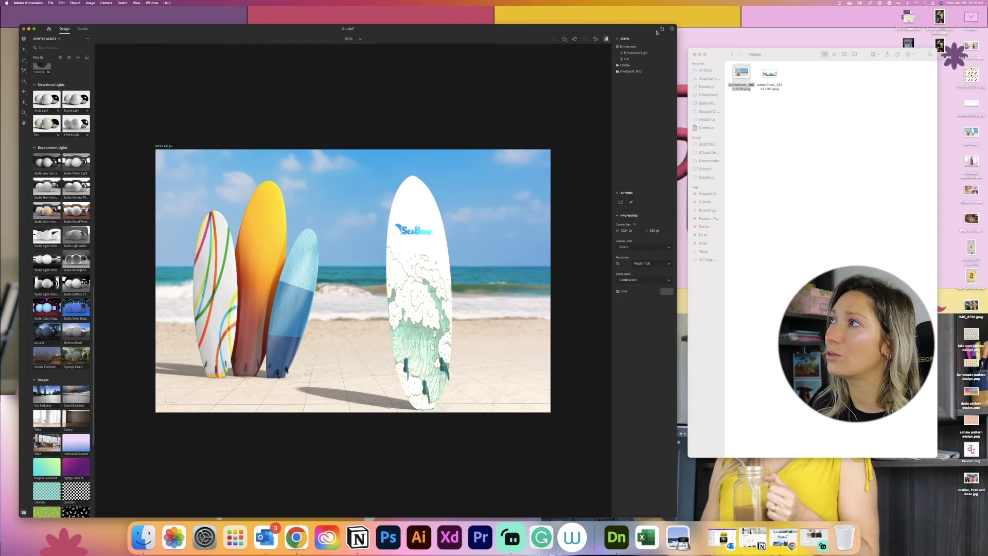
{"action": "left_click", "coordinate": [83, 29]}
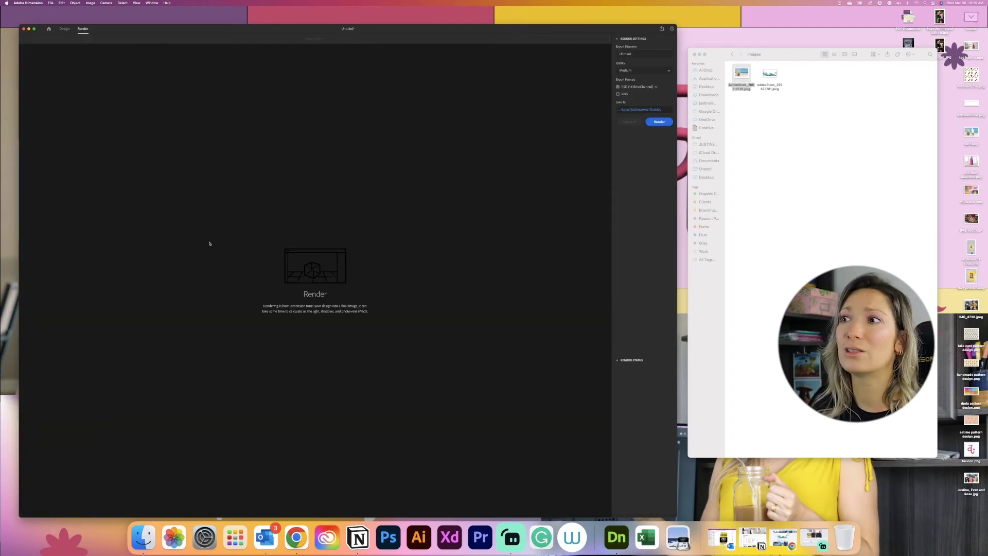
{"action": "left_click", "coordinate": [659, 121]}
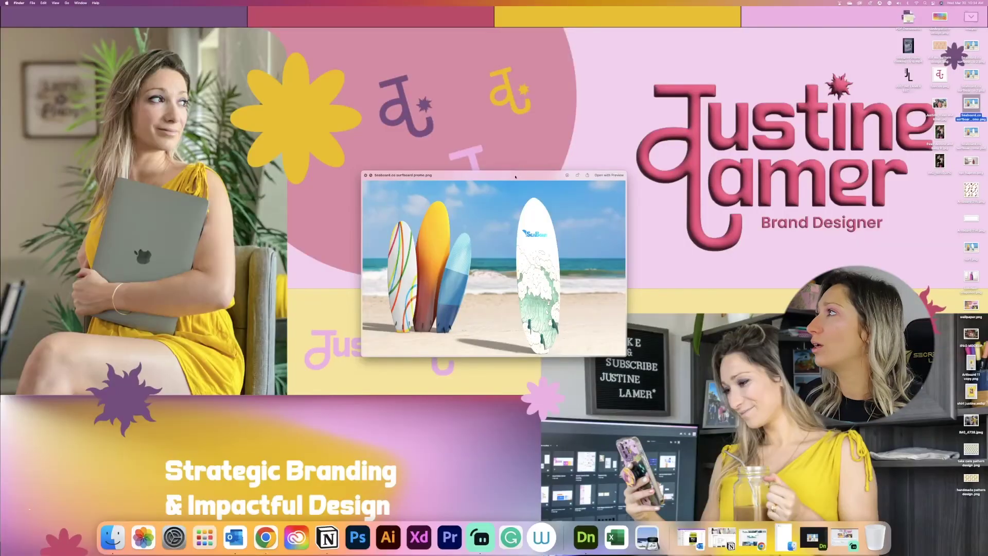
Examine enlarged previews of the exported Seaboard.co surfboard promo.png and Seaboard.co surfboard promo 2.png
{"action": "left_click_drag", "start_coordinate": [516, 184], "coordinate": [325, 146]}
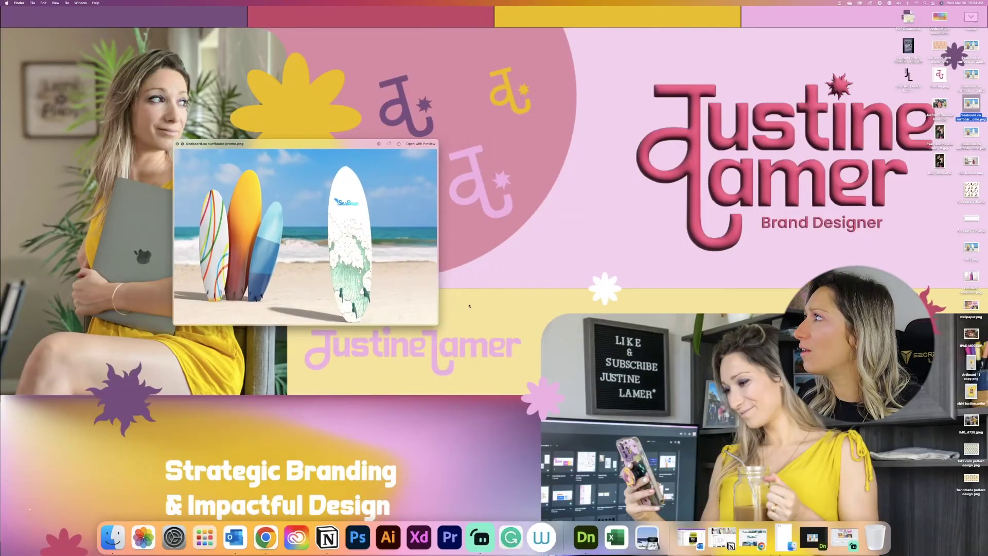
{"action": "left_click_drag", "start_coordinate": [441, 327], "coordinate": [674, 356]}
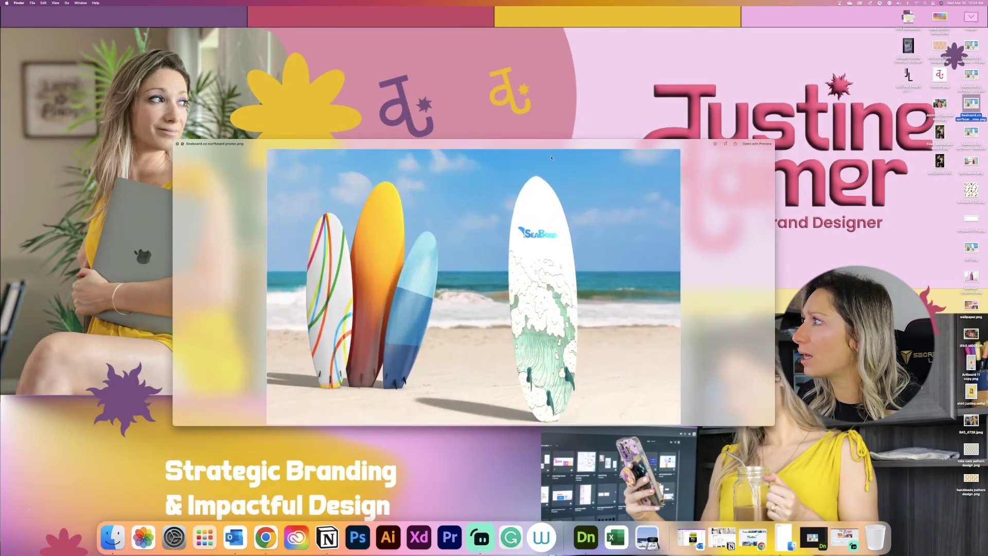
{"action": "left_click_drag", "start_coordinate": [472, 141], "coordinate": [313, 92]}
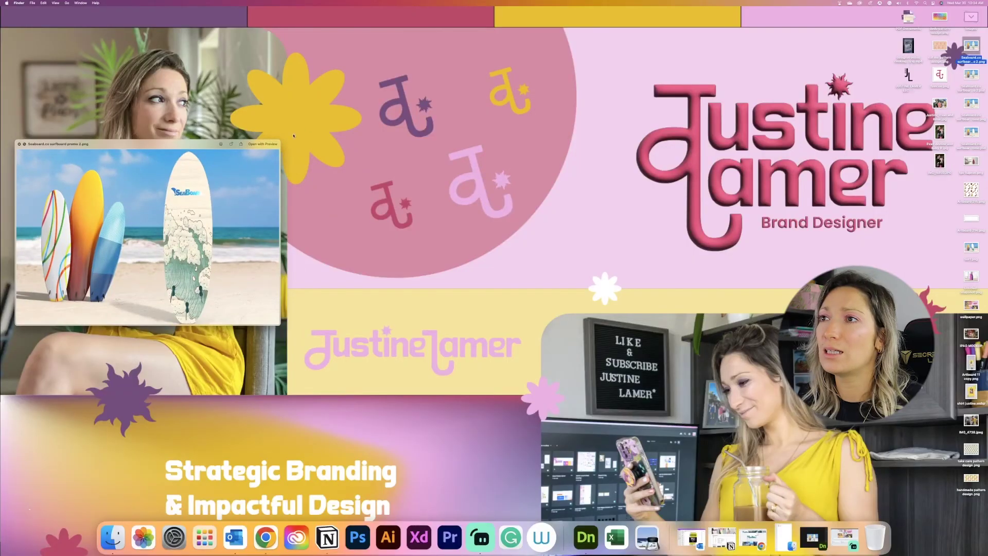
{"action": "left_click_drag", "start_coordinate": [294, 136], "coordinate": [620, 445]}
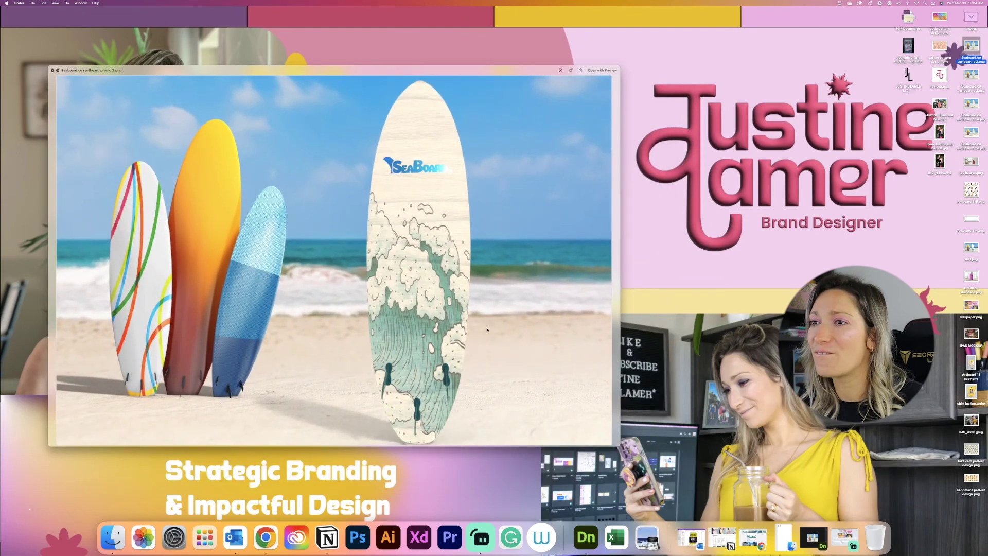
{"action": "left_click_drag", "start_coordinate": [621, 446], "coordinate": [558, 420]}
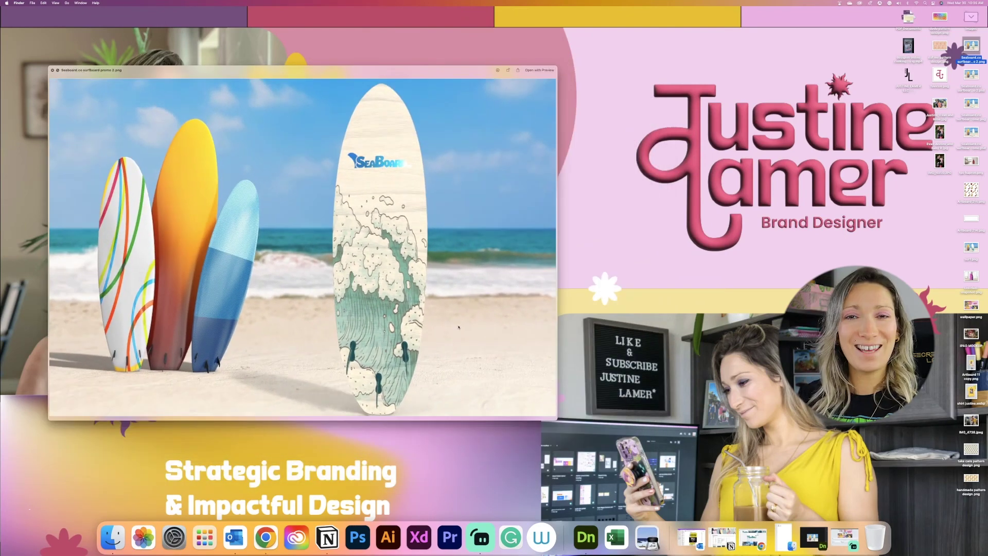